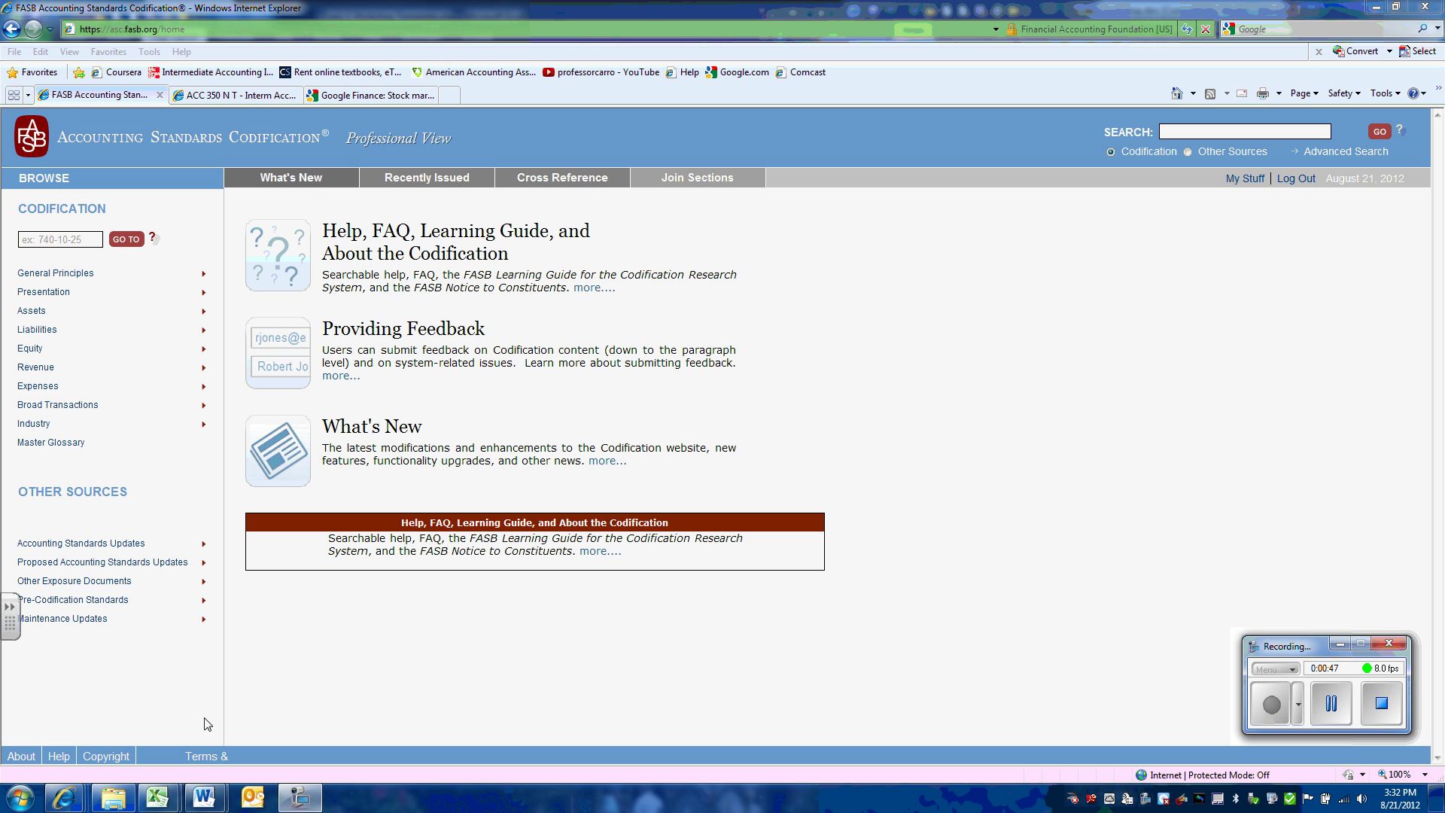
Browse the Master Glossary to the C terms, starting with Cable Television Plant
left_click_drag(11, 635, 11, 658)
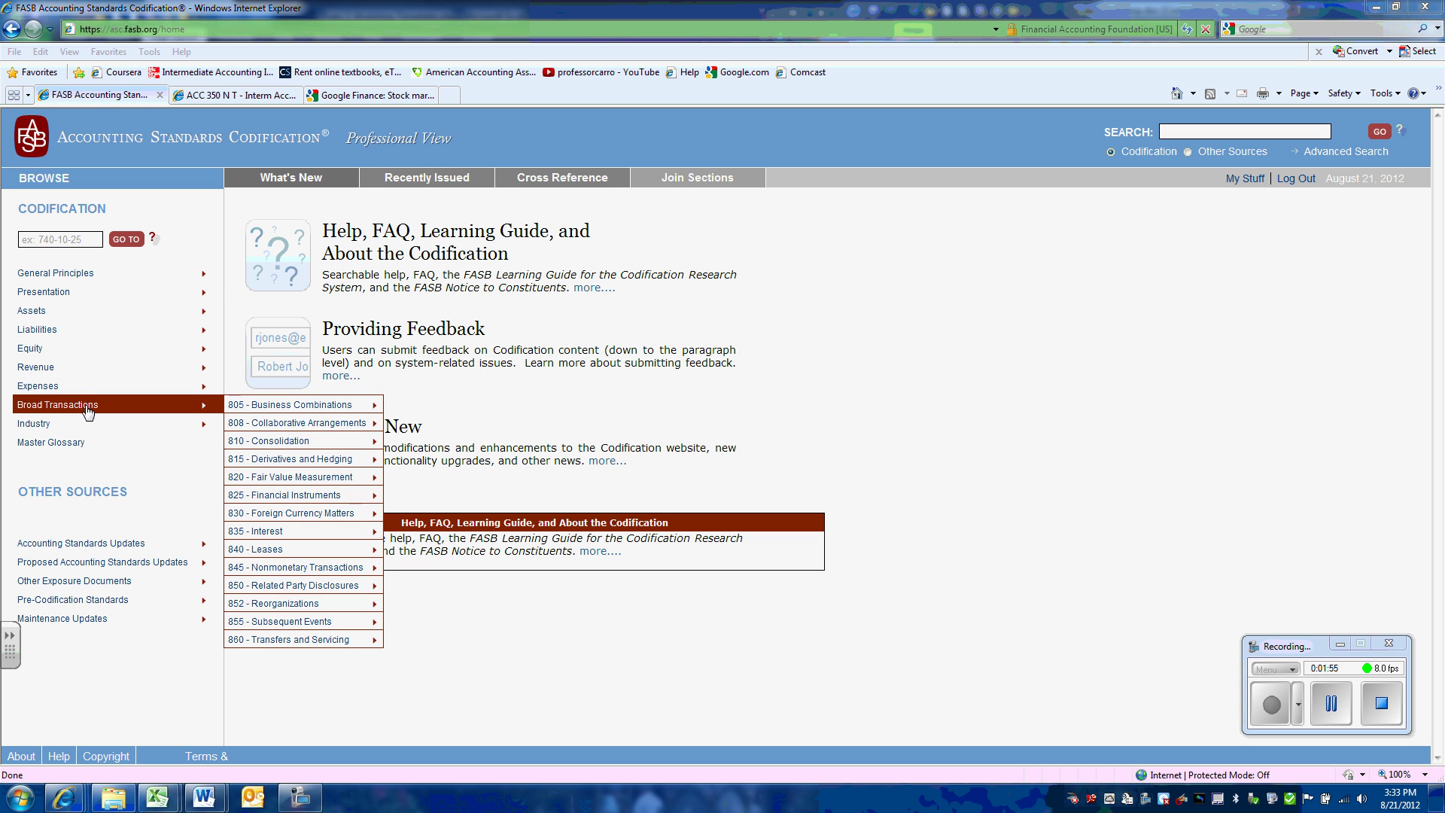
mouse_move(87, 428)
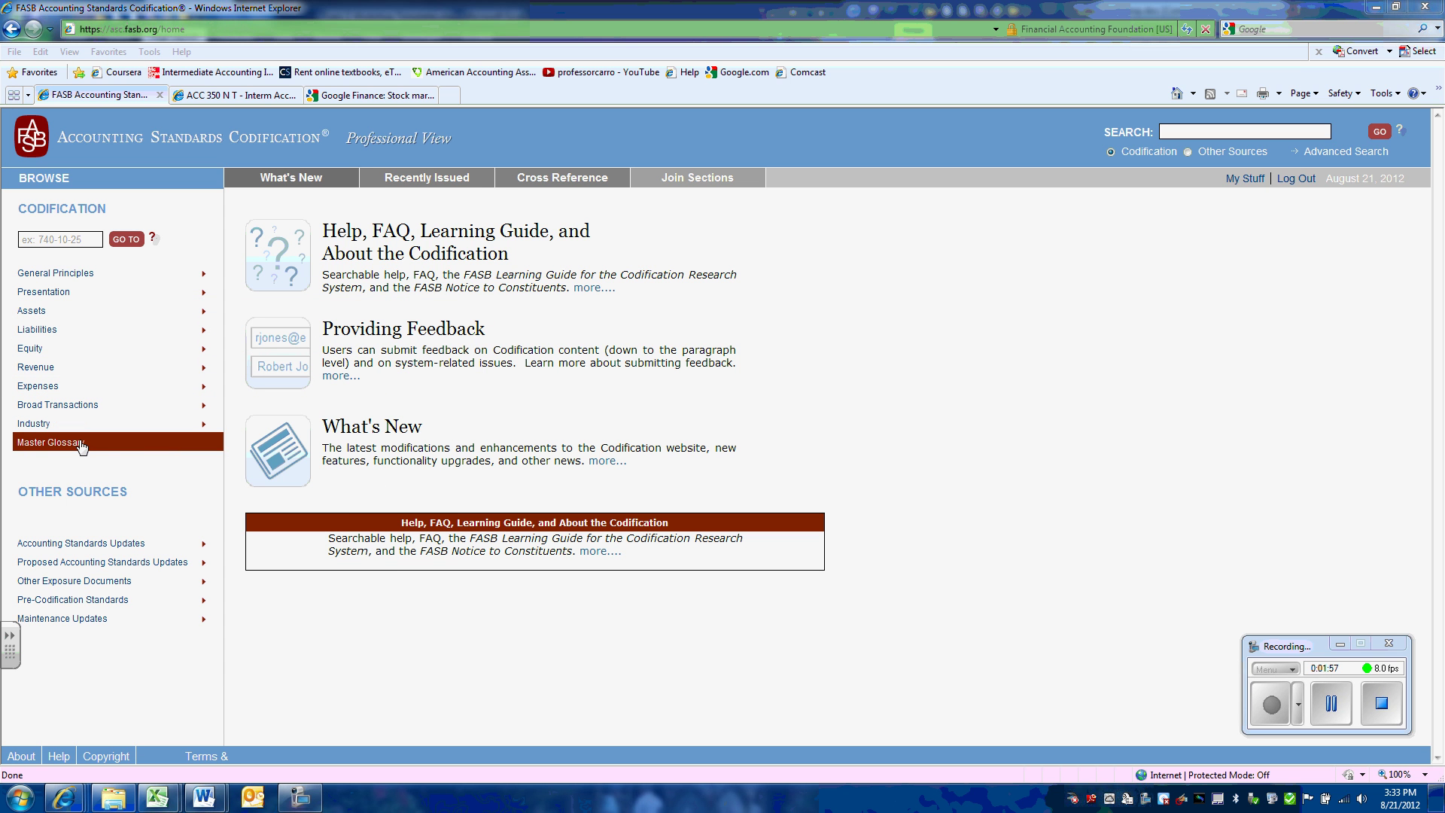
left_click(82, 444)
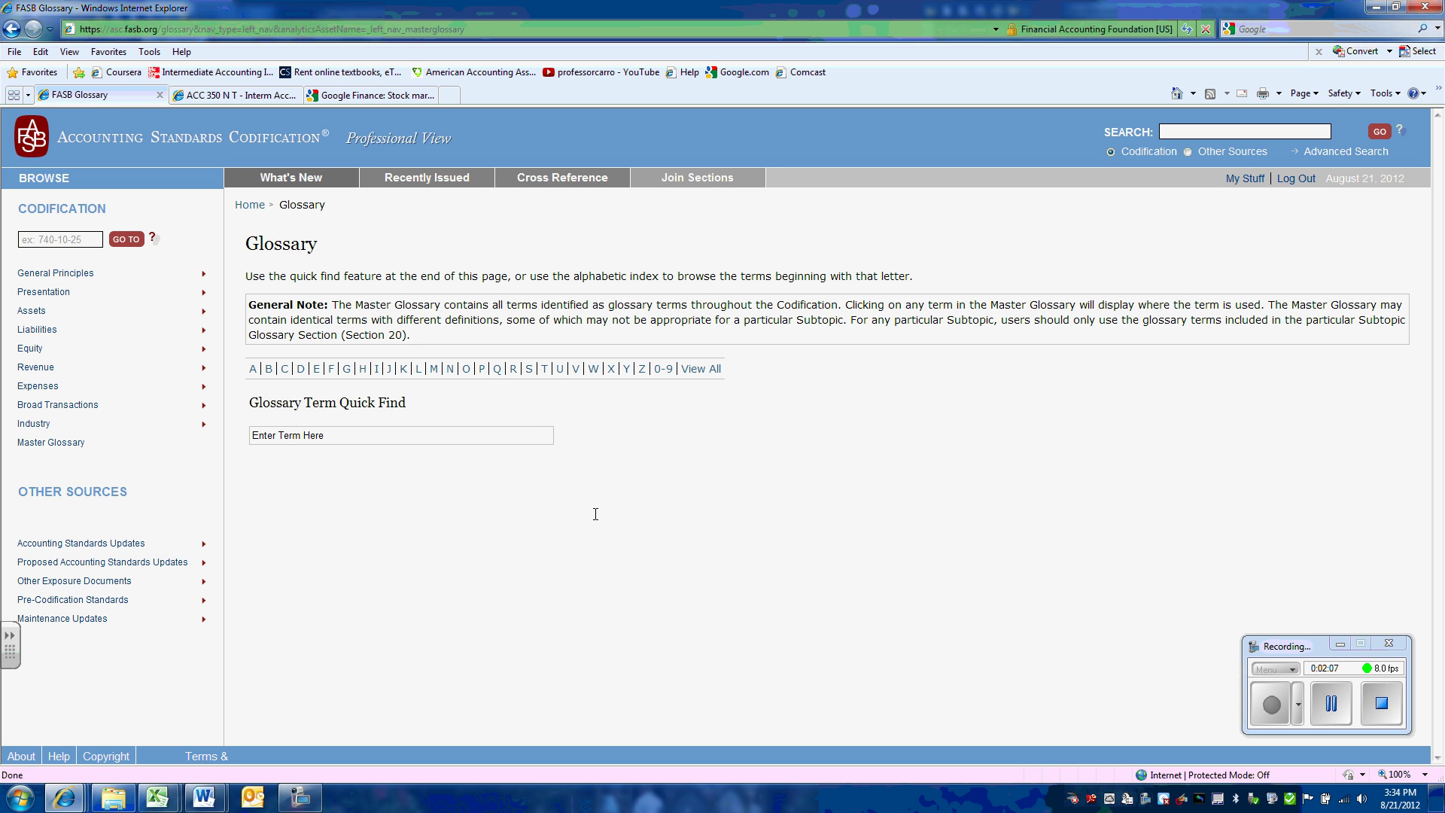
left_click(287, 369)
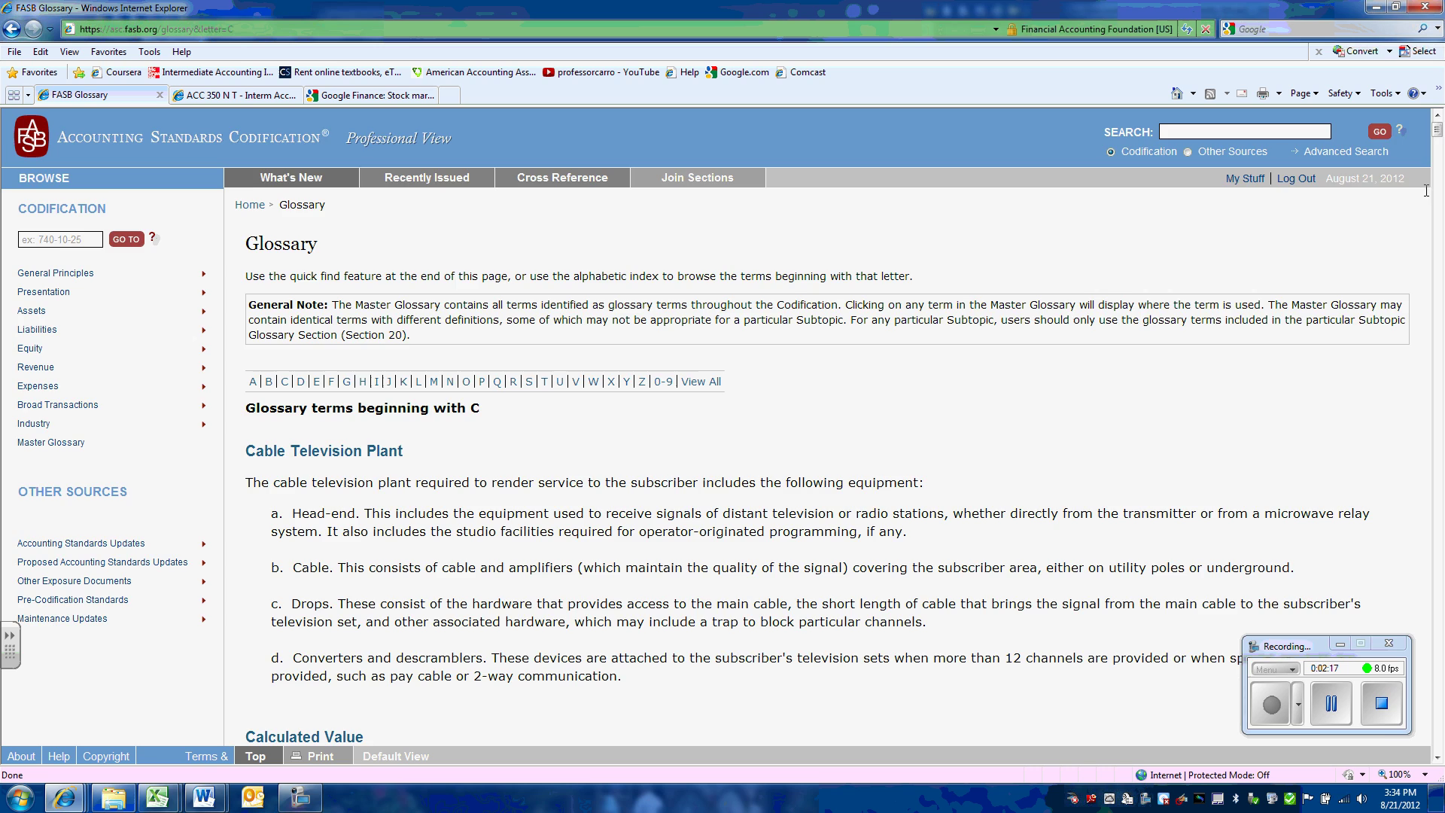
Scroll the C glossary page down to the Cash Equivalents definition
left_click_drag(1437, 130, 1418, 189)
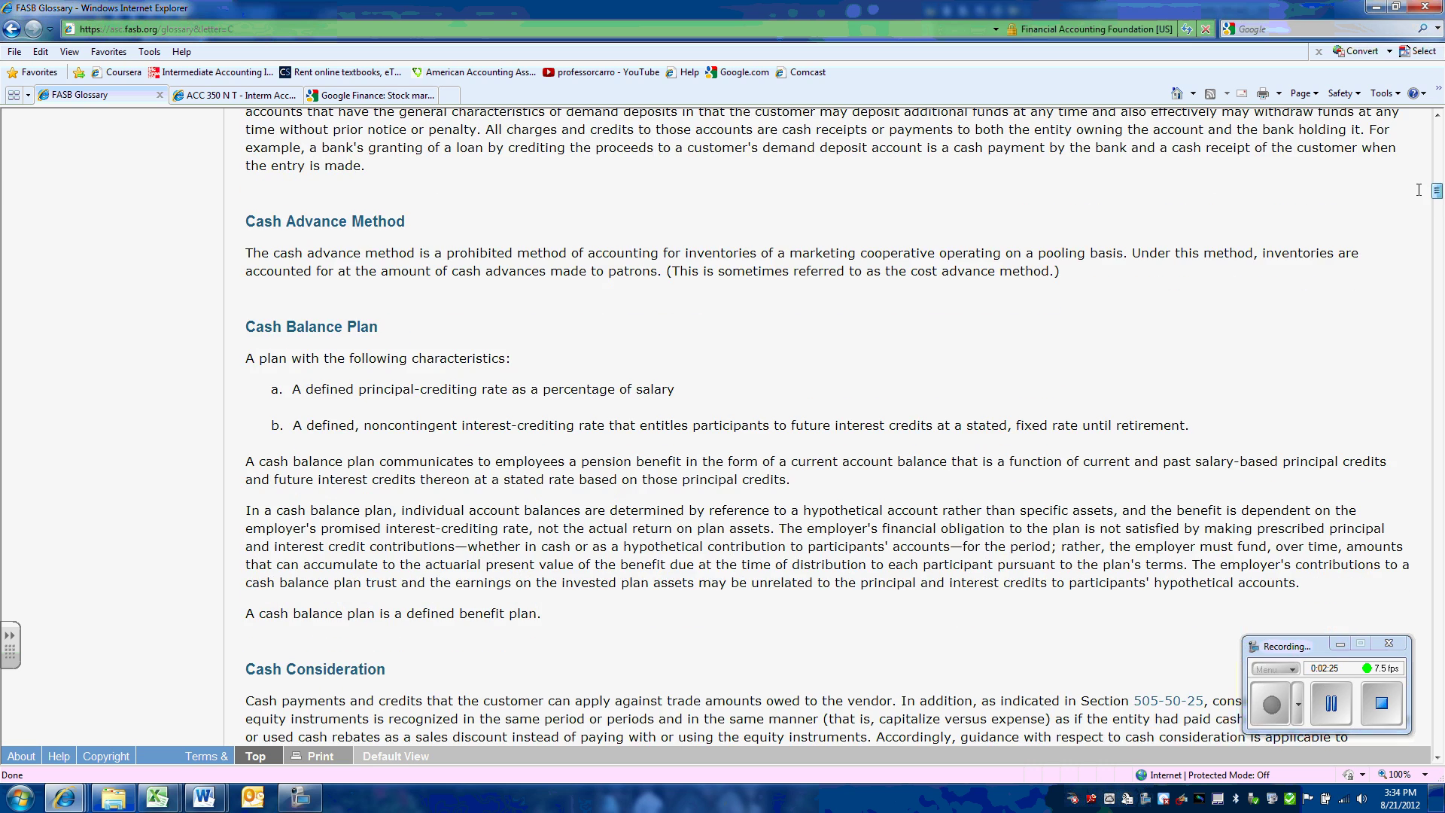
scroll(450, 232, "down", 8)
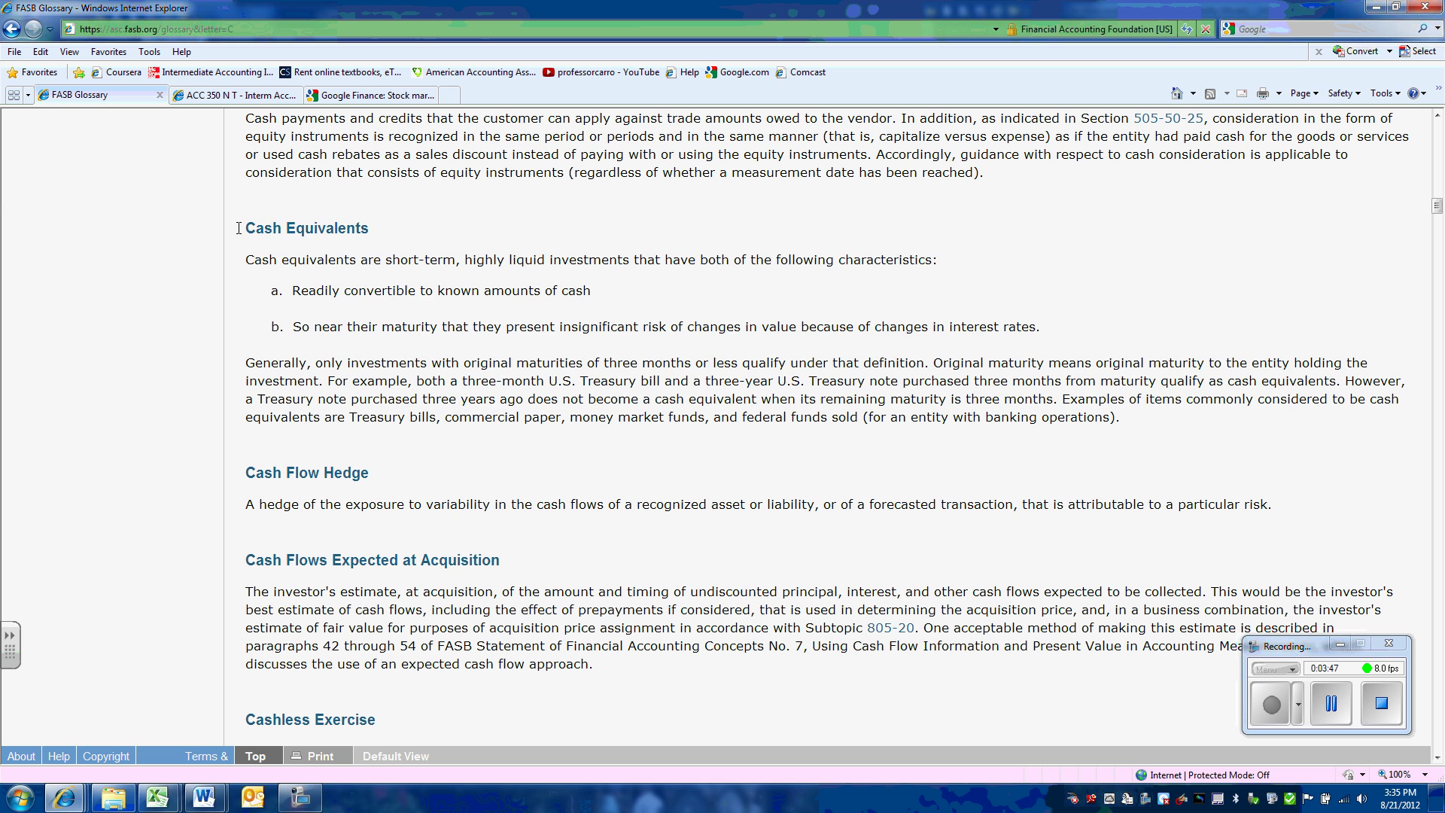
Copy the Cash Equivalents definition, then return to the Codification home page
left_click_drag(239, 228, 1064, 417)
right_click(1000, 417)
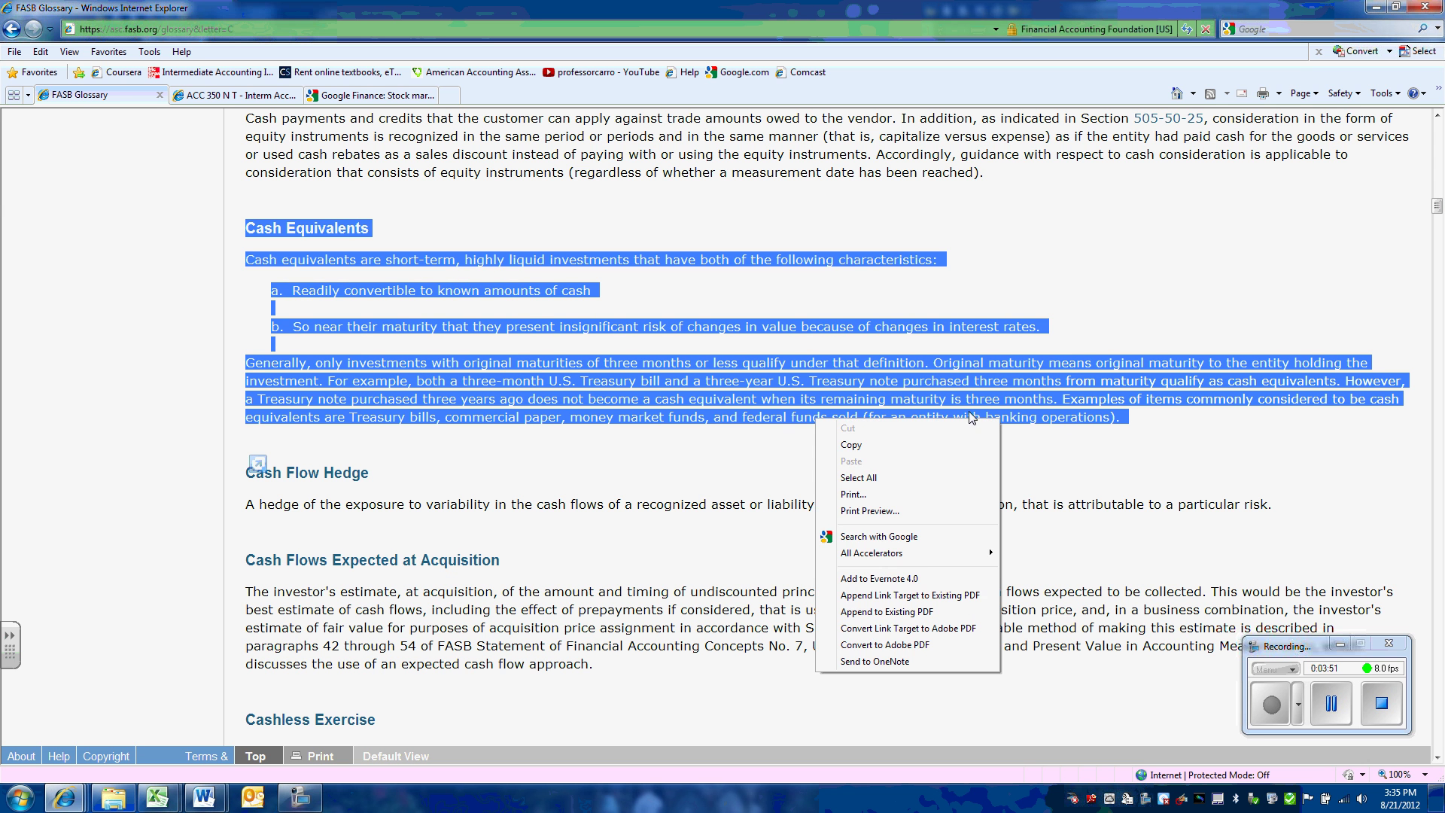
left_click(869, 446)
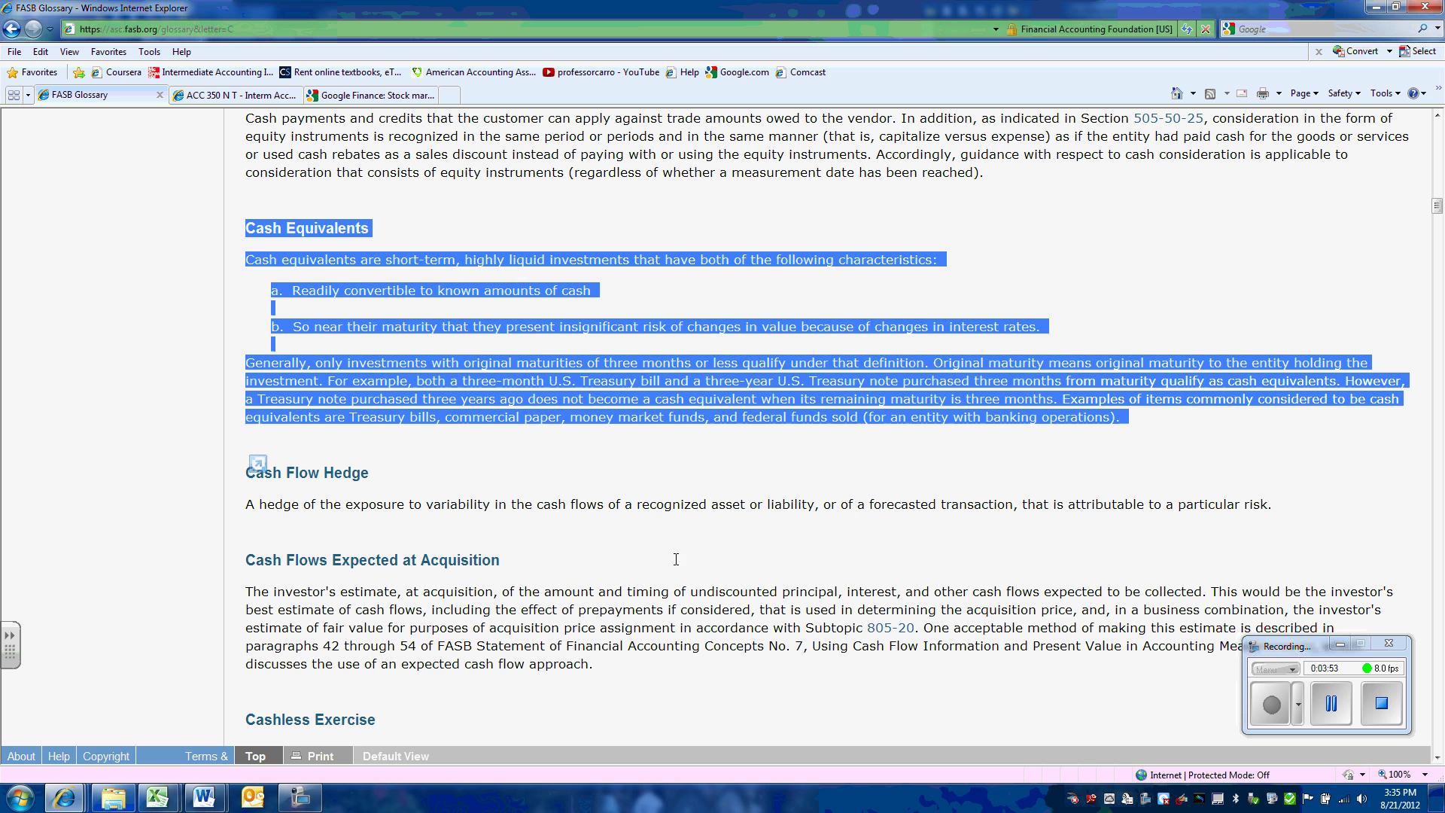
left_click(831, 591)
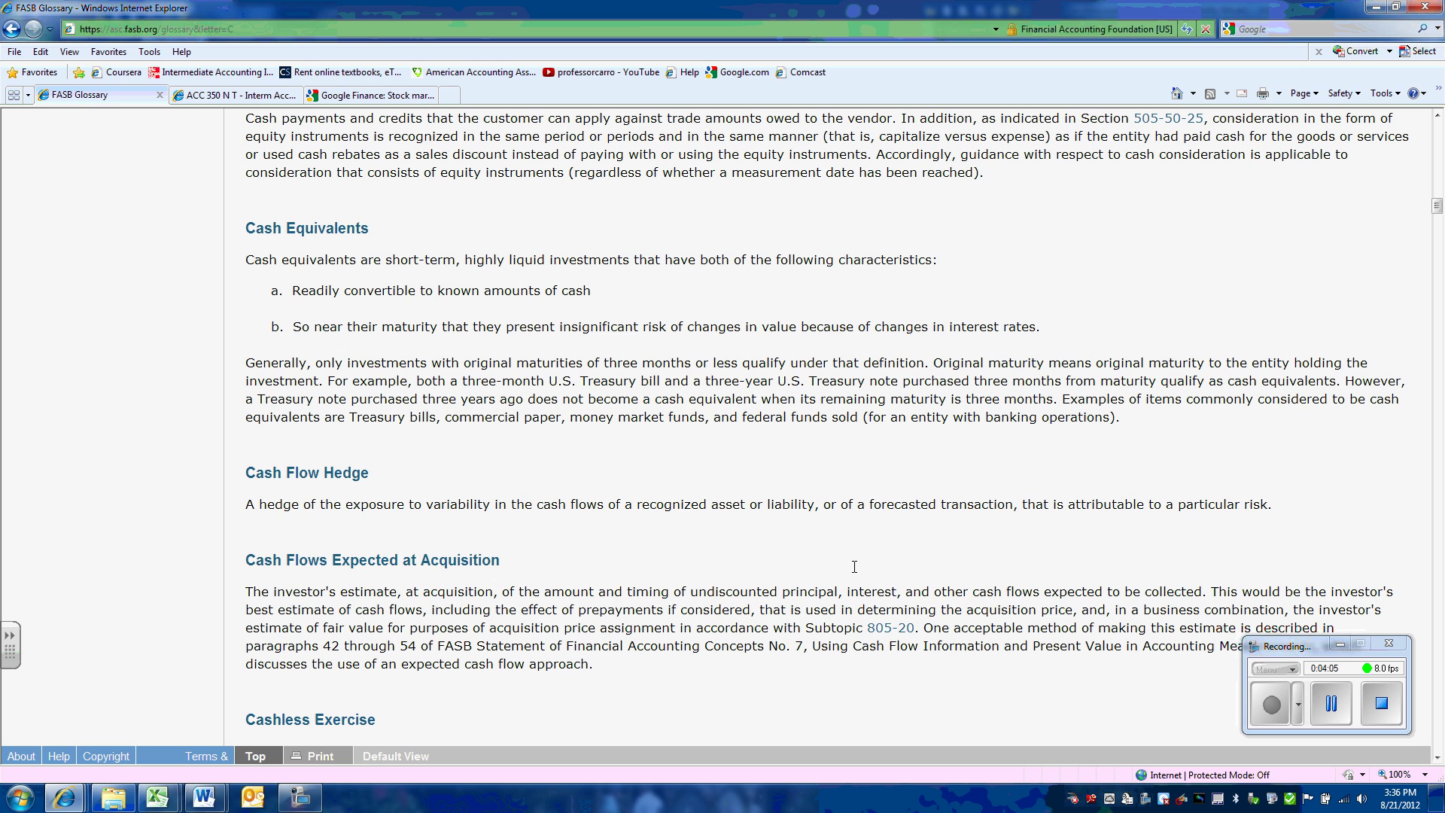
key("BackSpace")
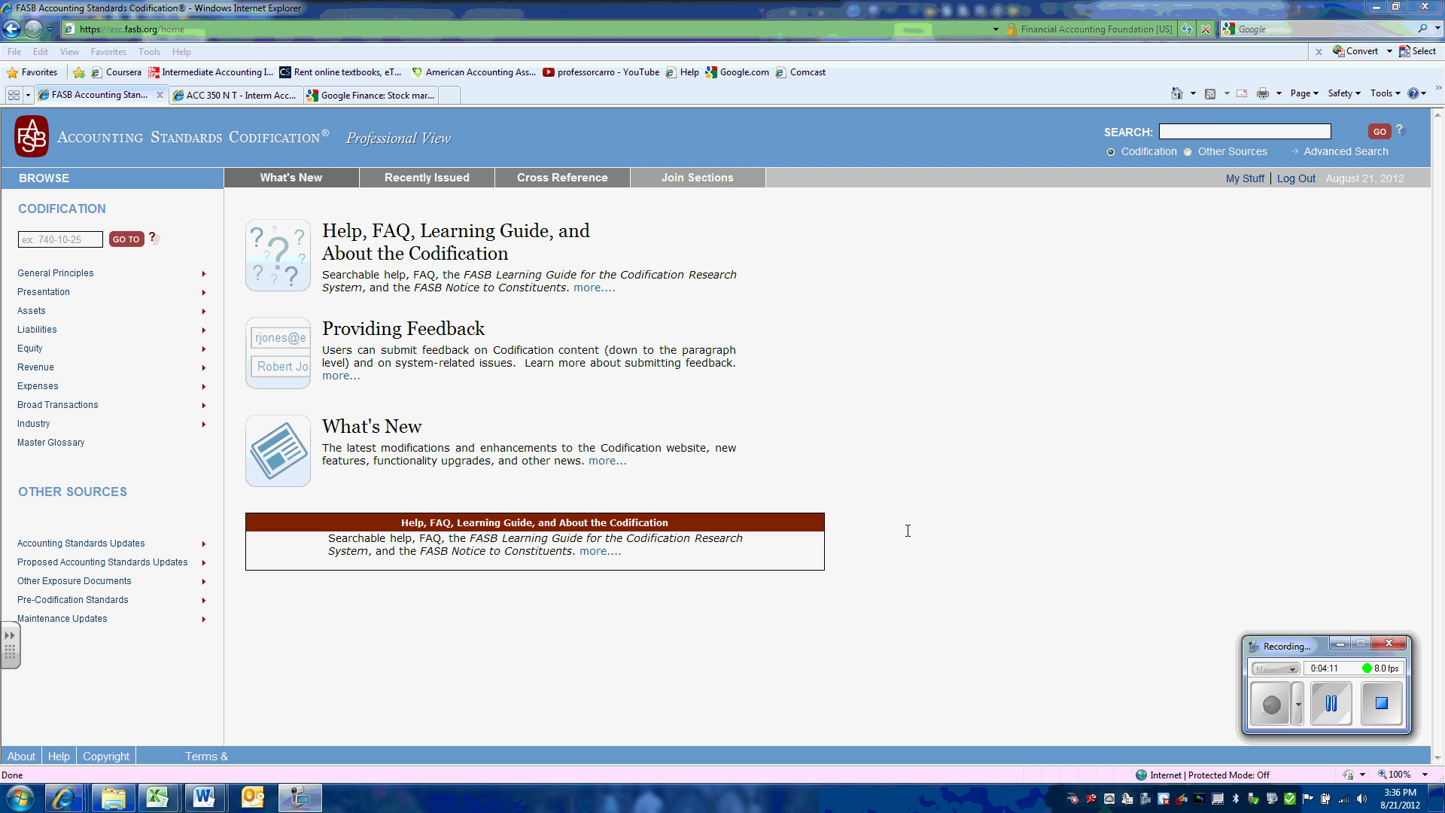
Search the Codification for 'cash equivalents', returning 40 results plus 4 glossary hits
left_click(1221, 130)
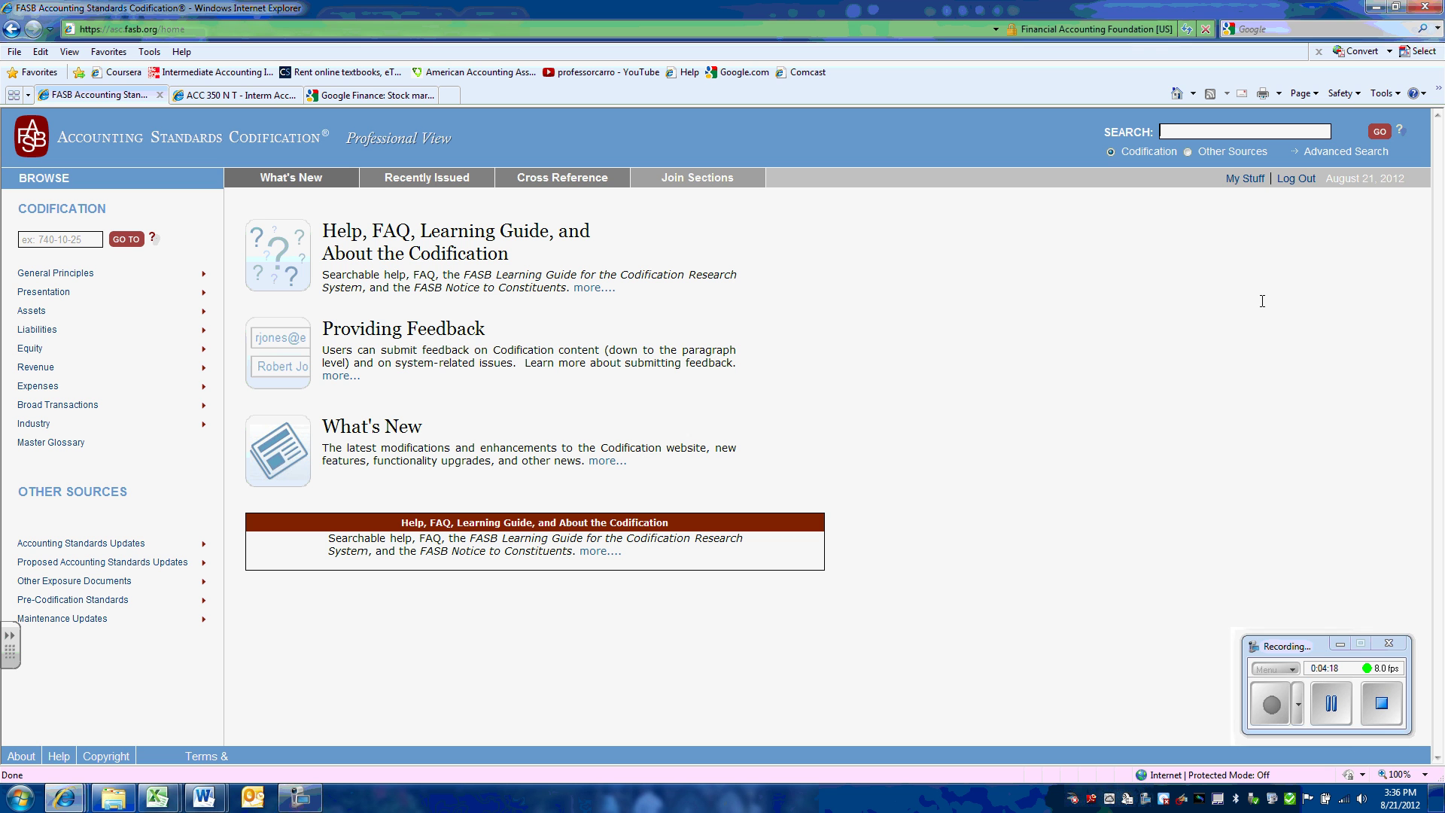
type("cash")
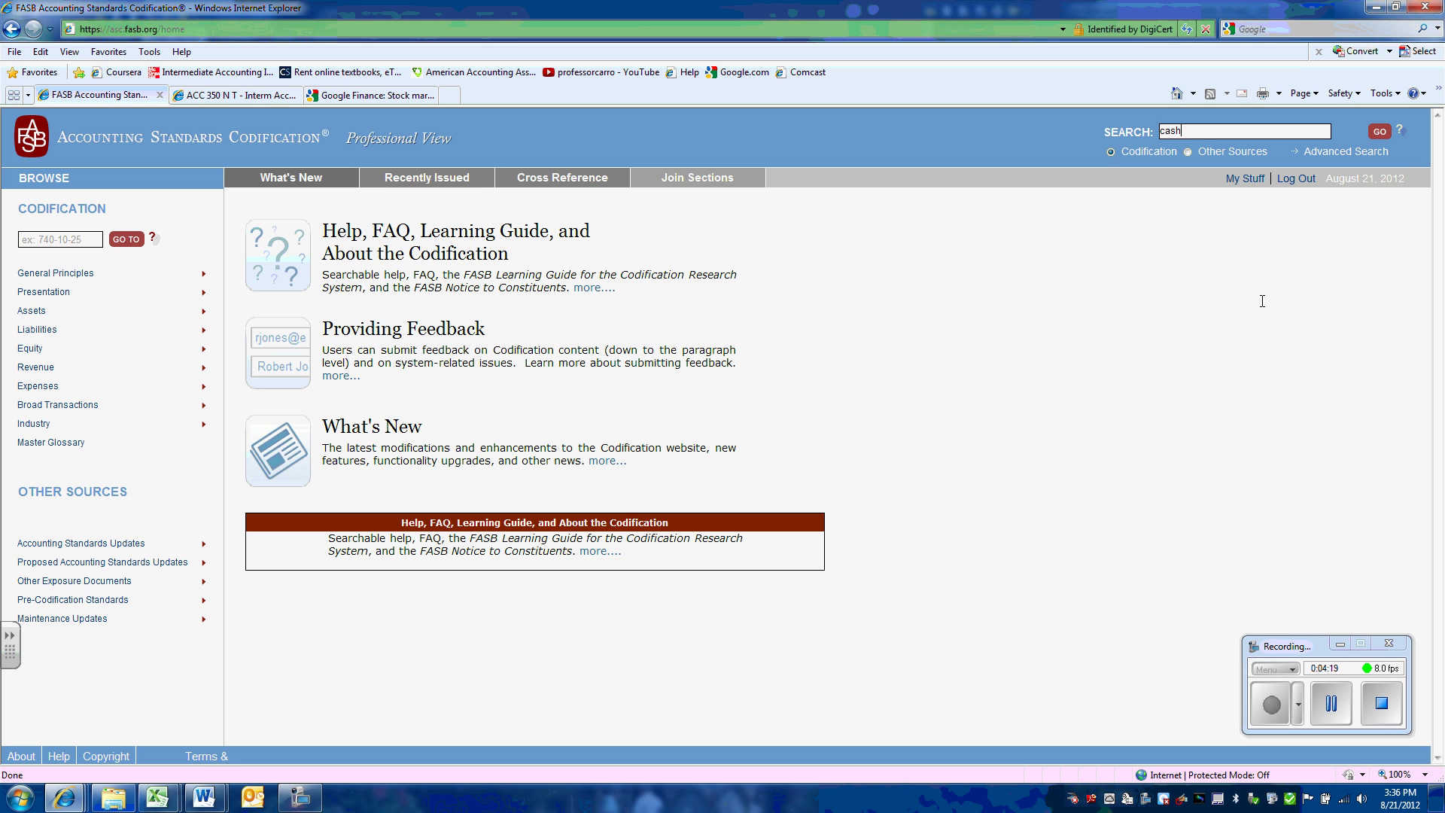
type(" equivalents")
left_click(1382, 133)
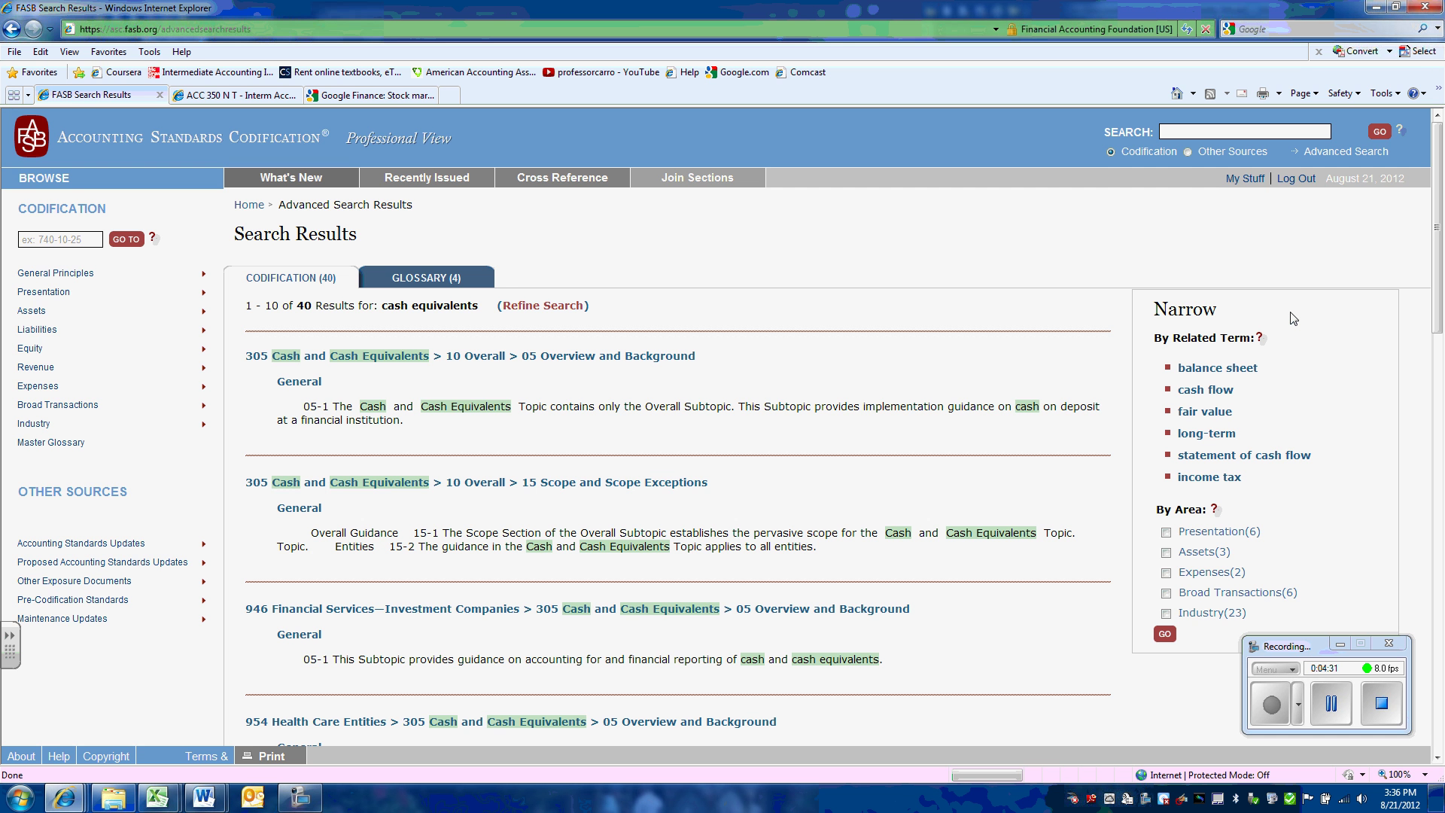
left_click_drag(1438, 226, 588, 435)
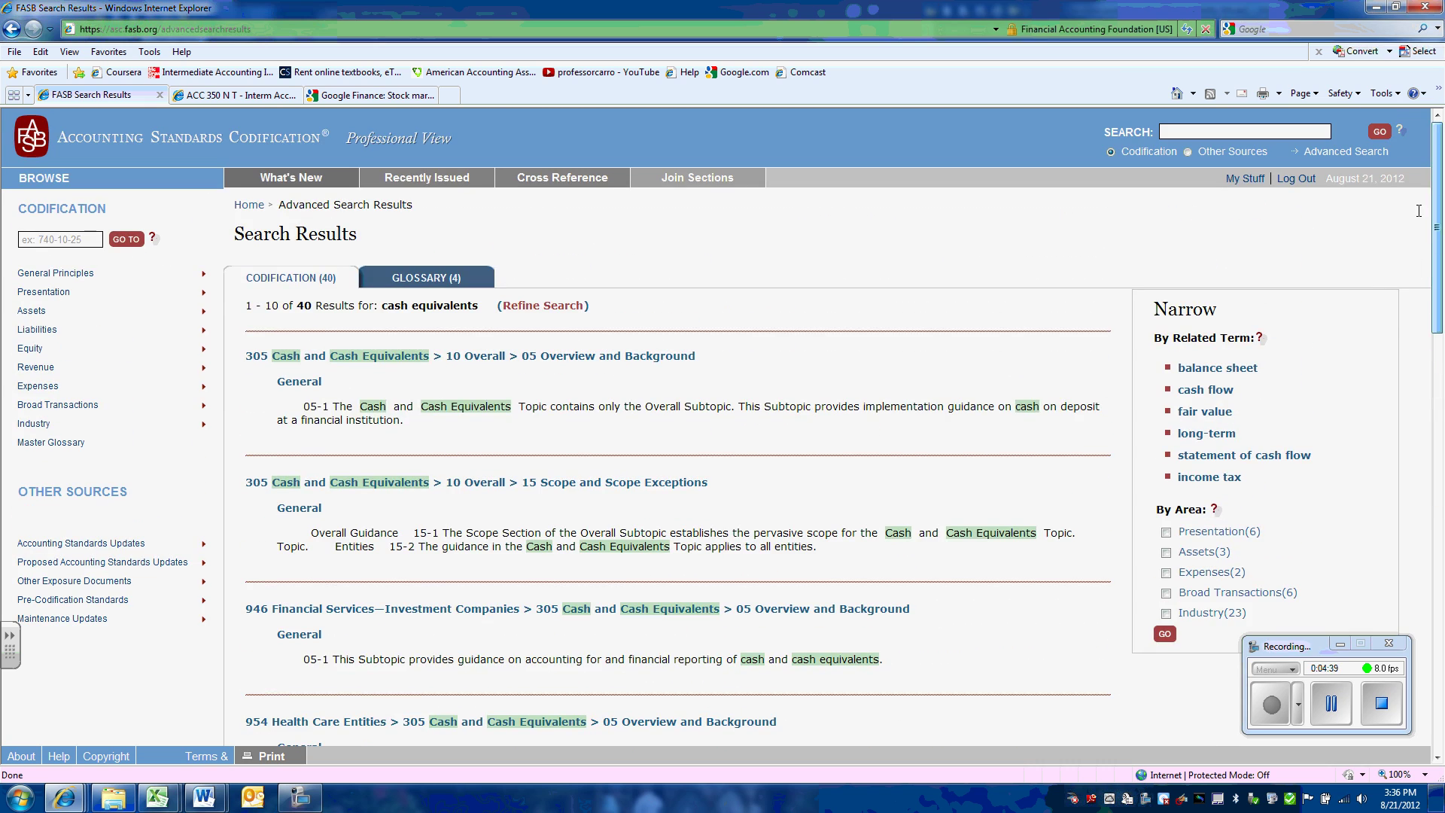
View the 305 Cash and Cash Equivalents overview and its Cash Equivalents definition, then return home
left_click(347, 360)
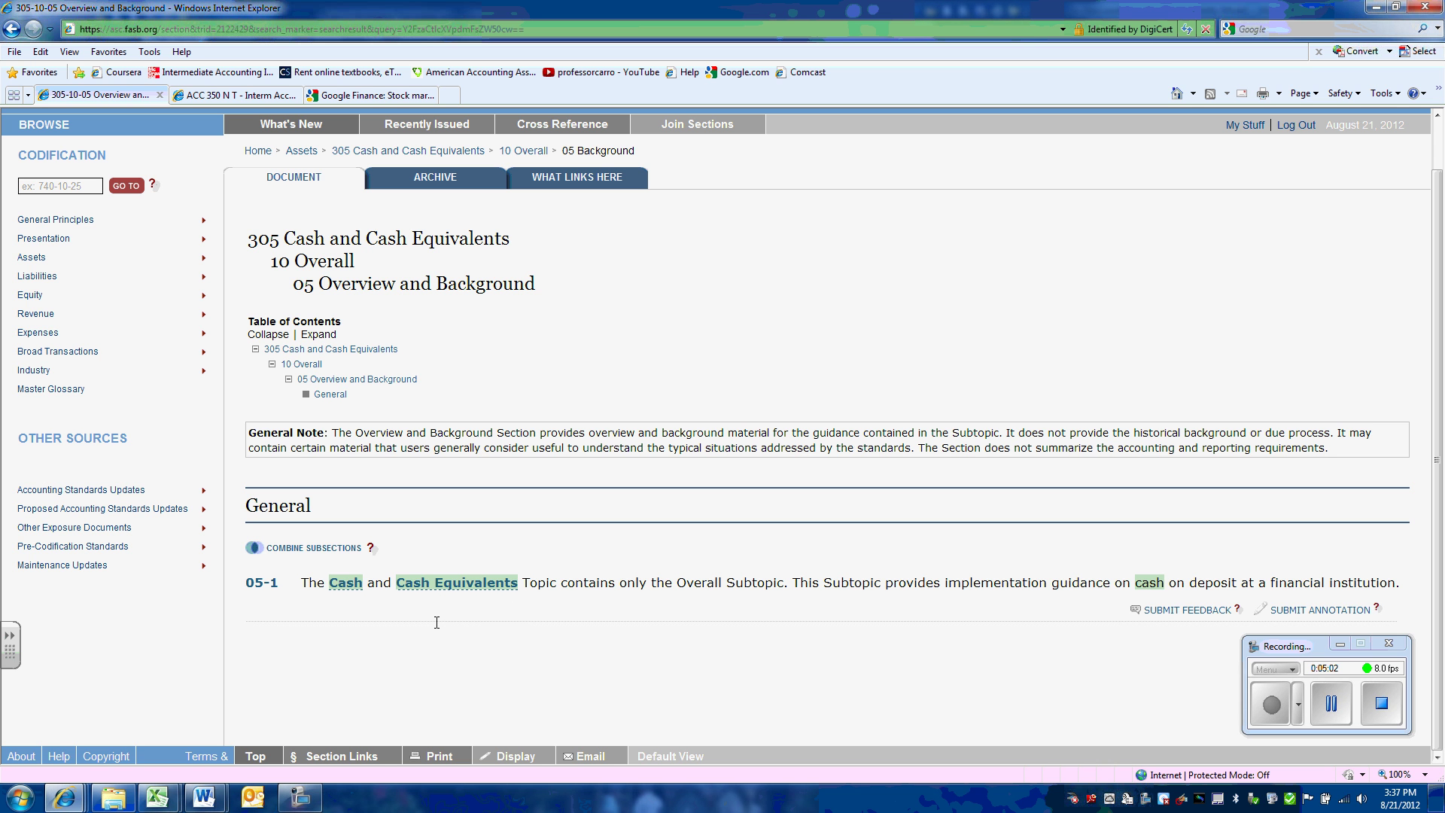
left_click(451, 587)
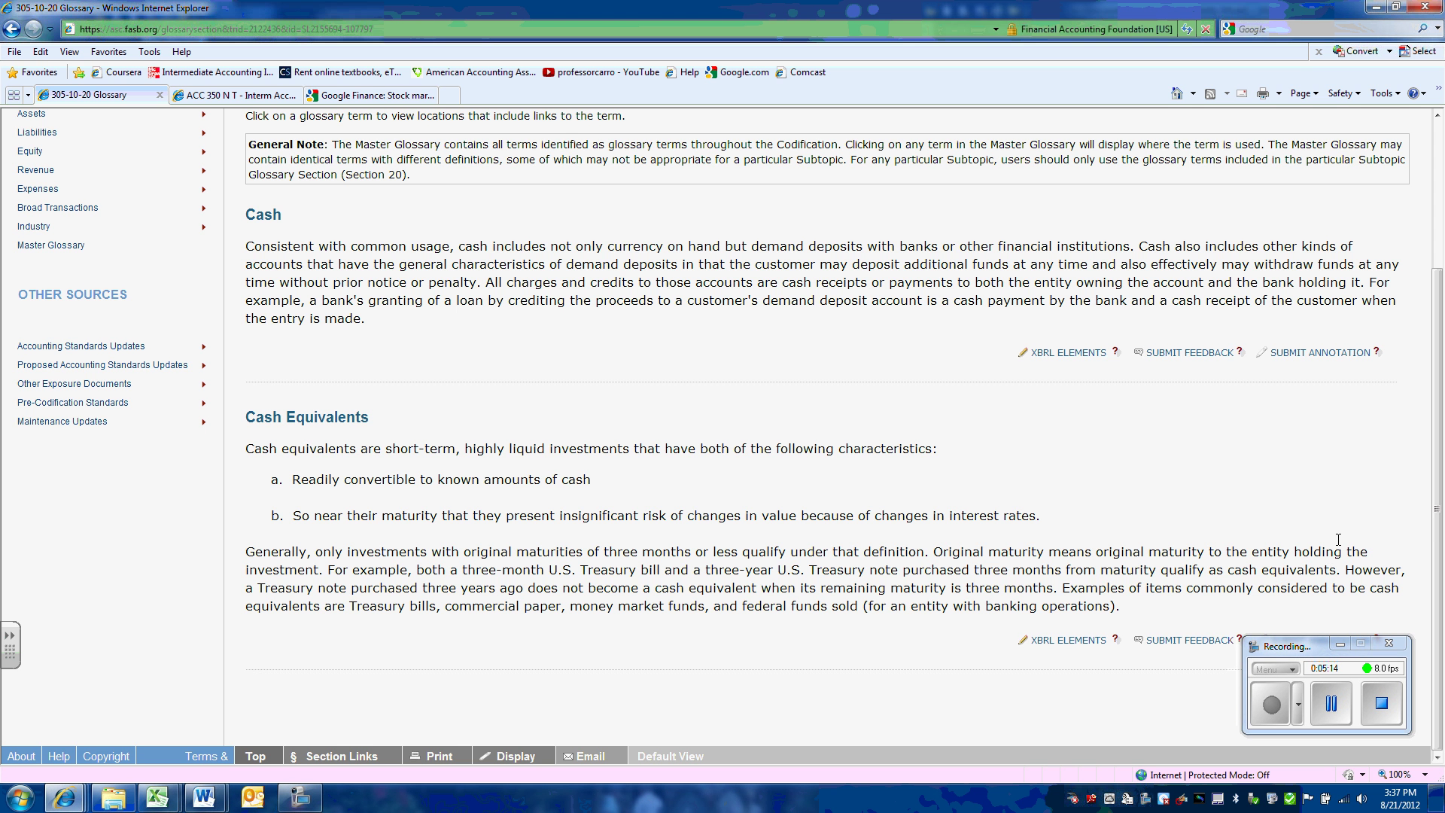
left_click(1332, 710)
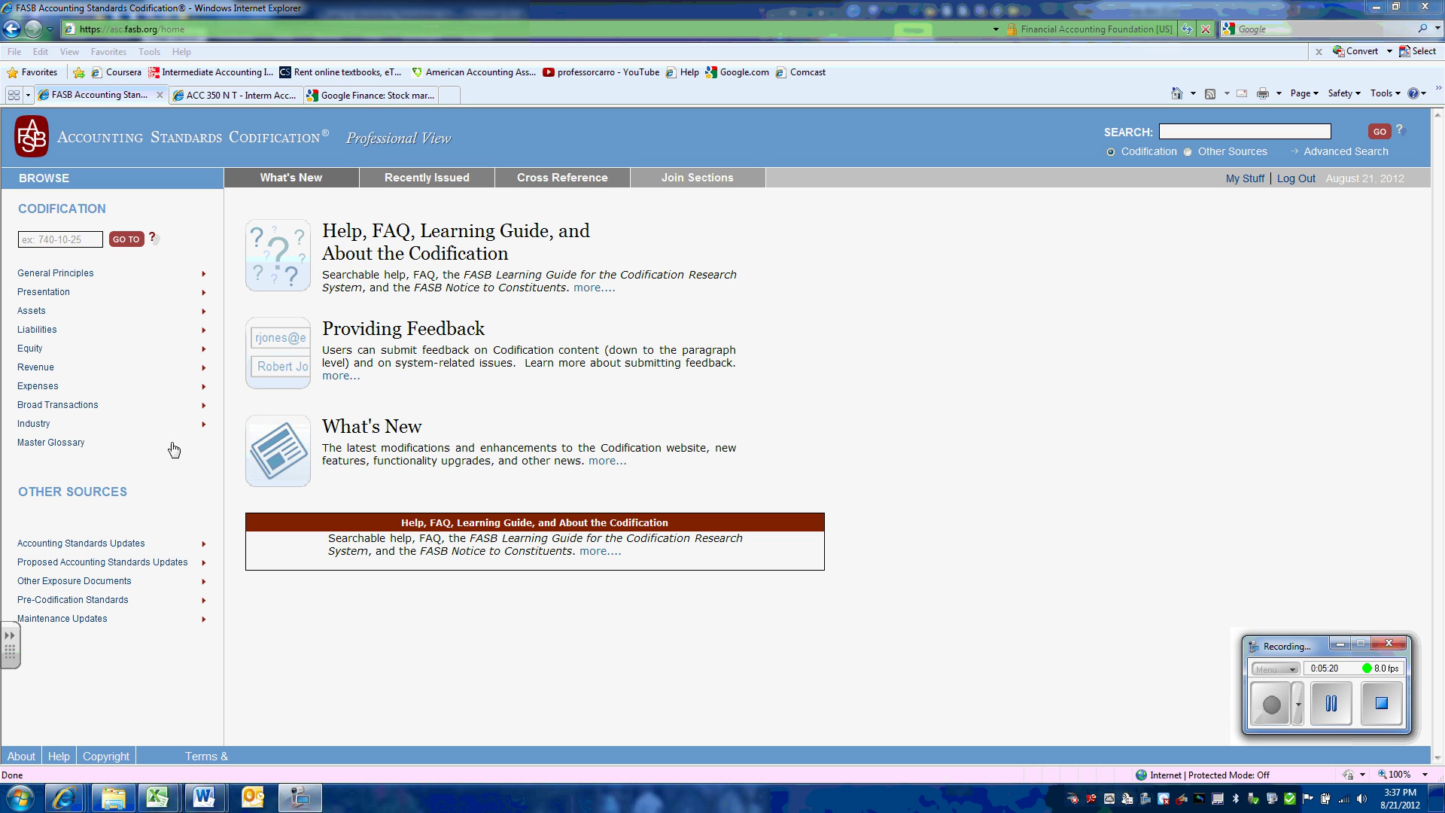
Browse Assets > 305 Cash and Cash Equivalents > 10 Overall to the 20 Glossary definitions
left_click(58, 329)
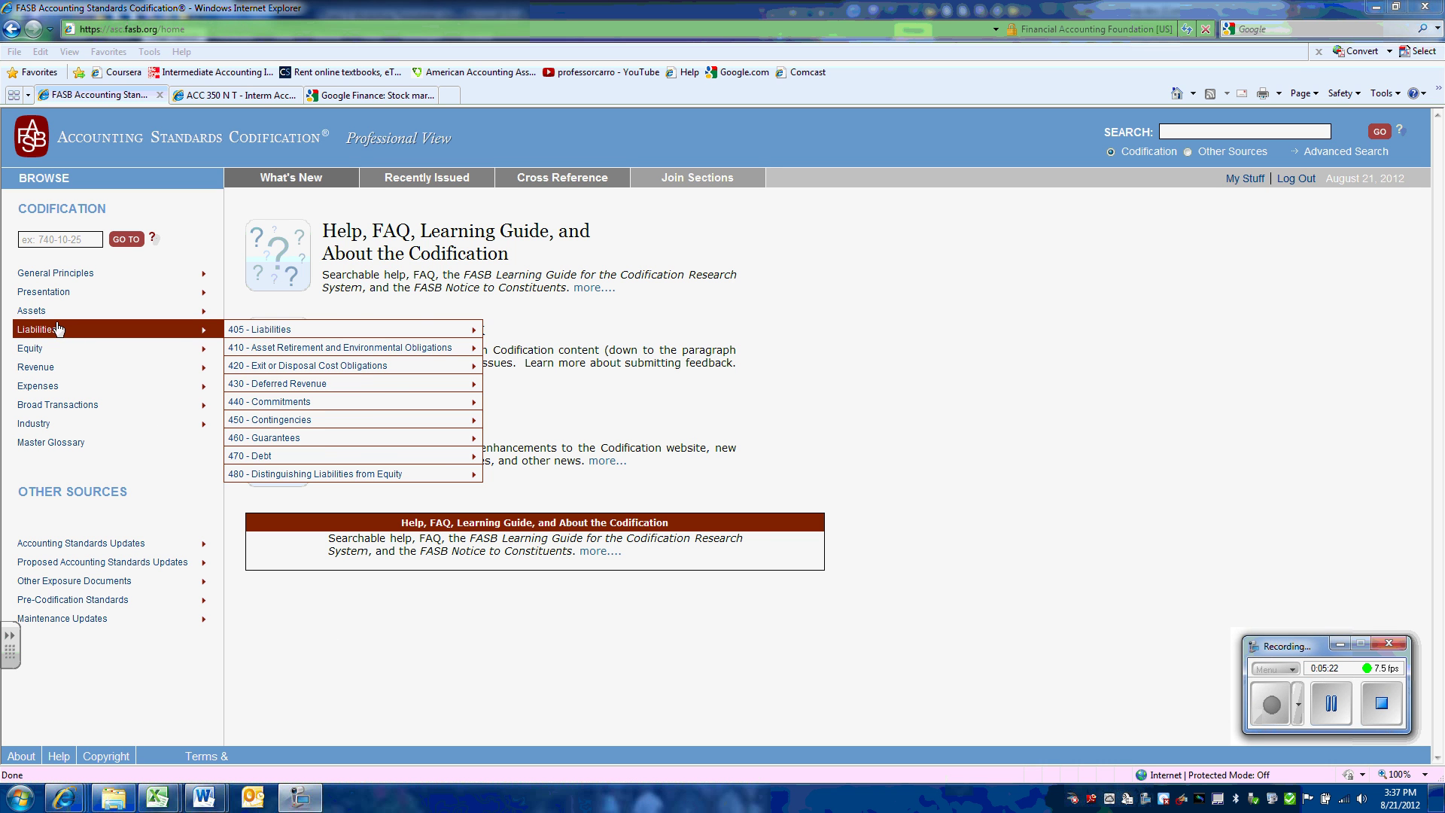
mouse_move(38, 320)
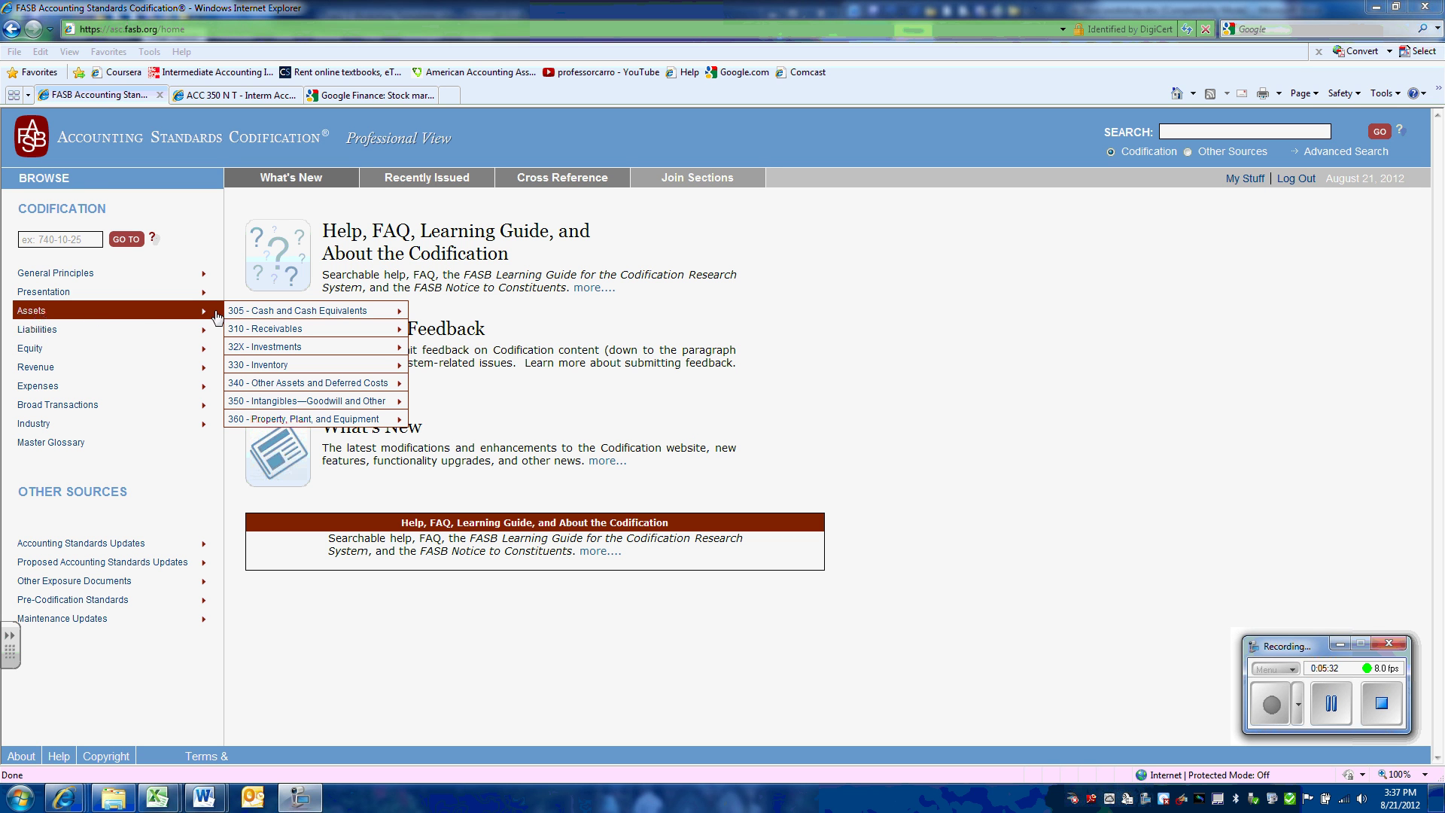
mouse_move(248, 313)
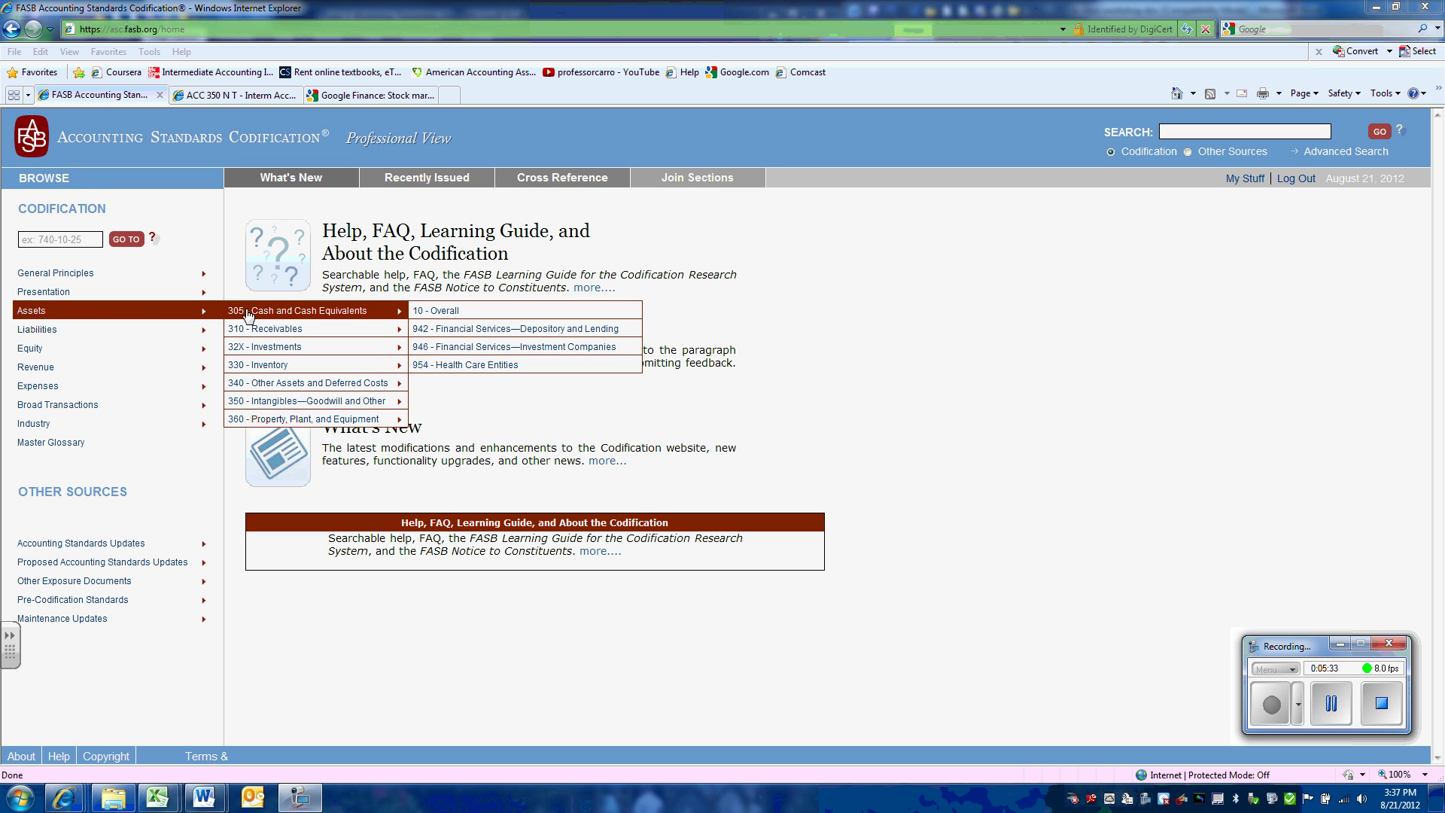
left_click(449, 314)
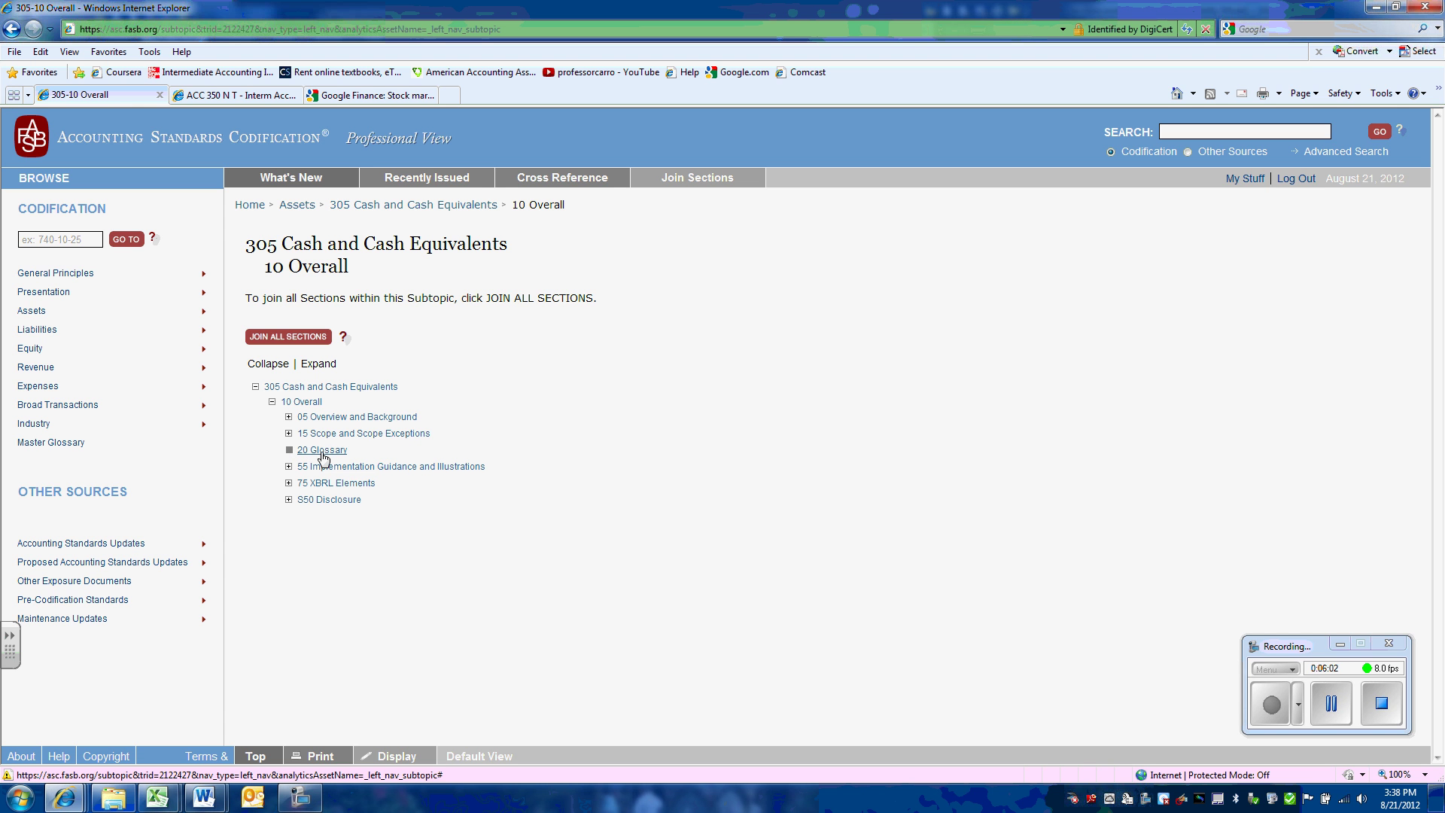
left_click(322, 452)
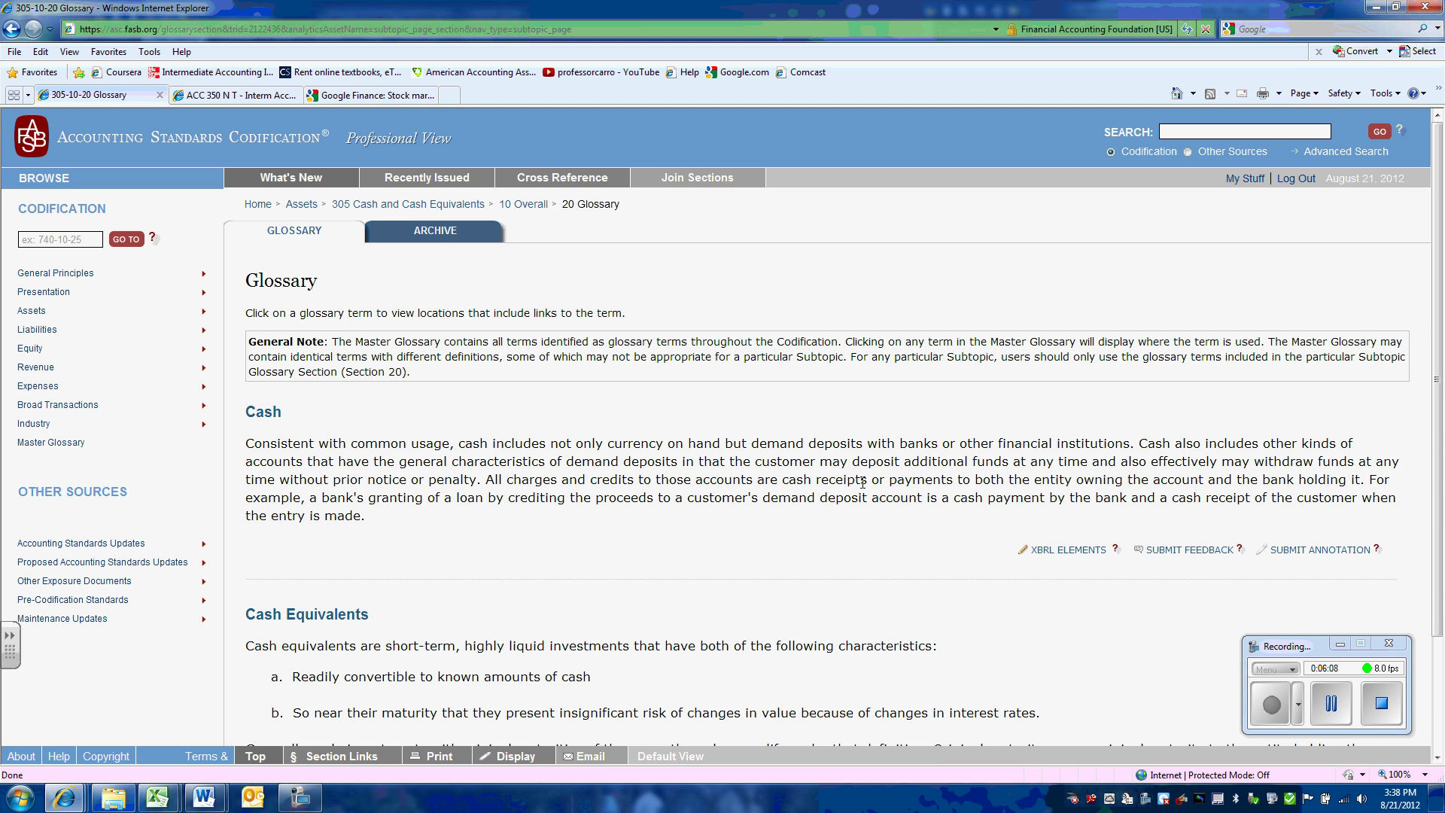
left_click_drag(1437, 305, 1432, 514)
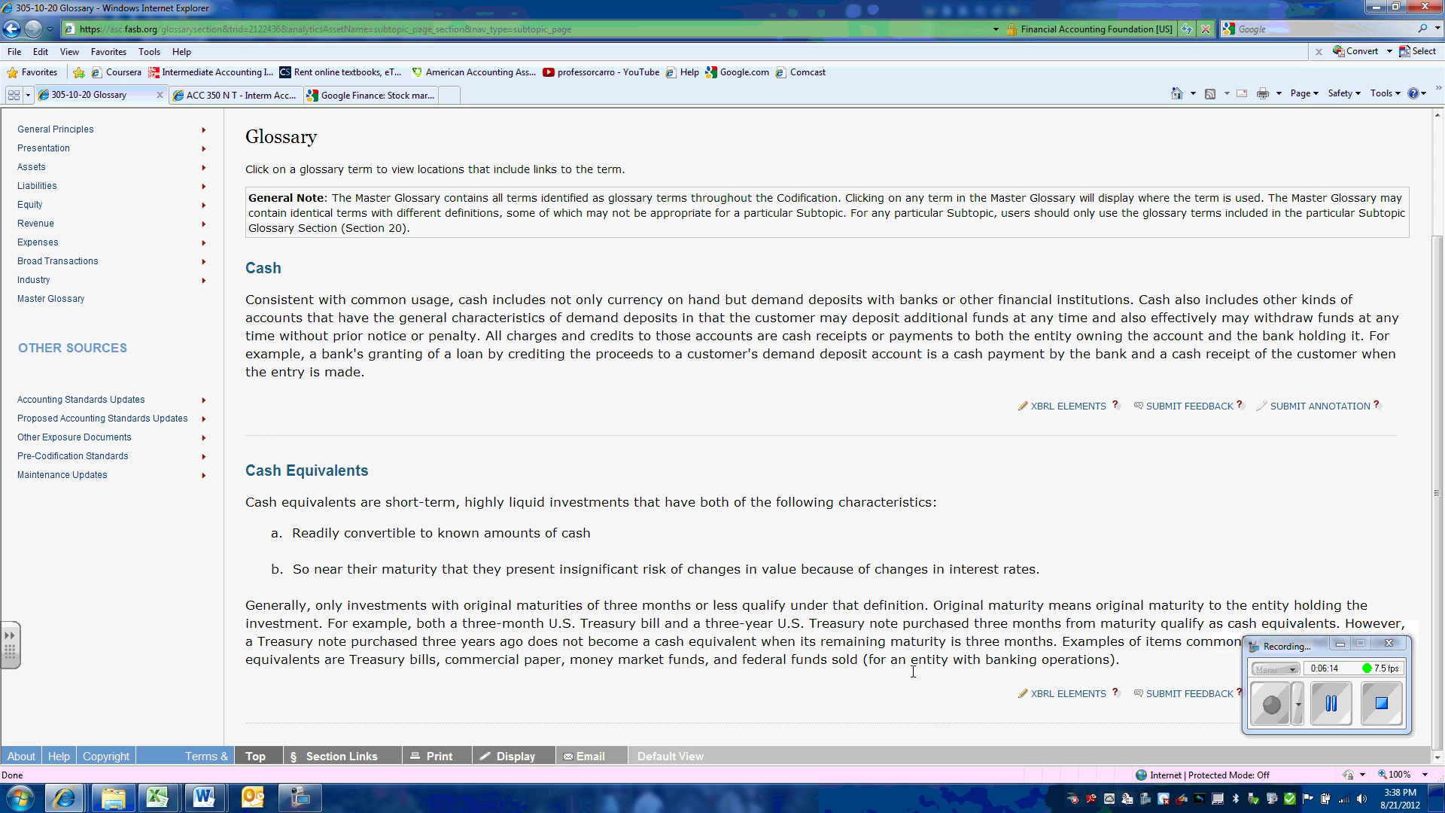
In the Topic 1 Workshop Templates workbook, show the classification choices for checking in D6
mouse_move(164, 802)
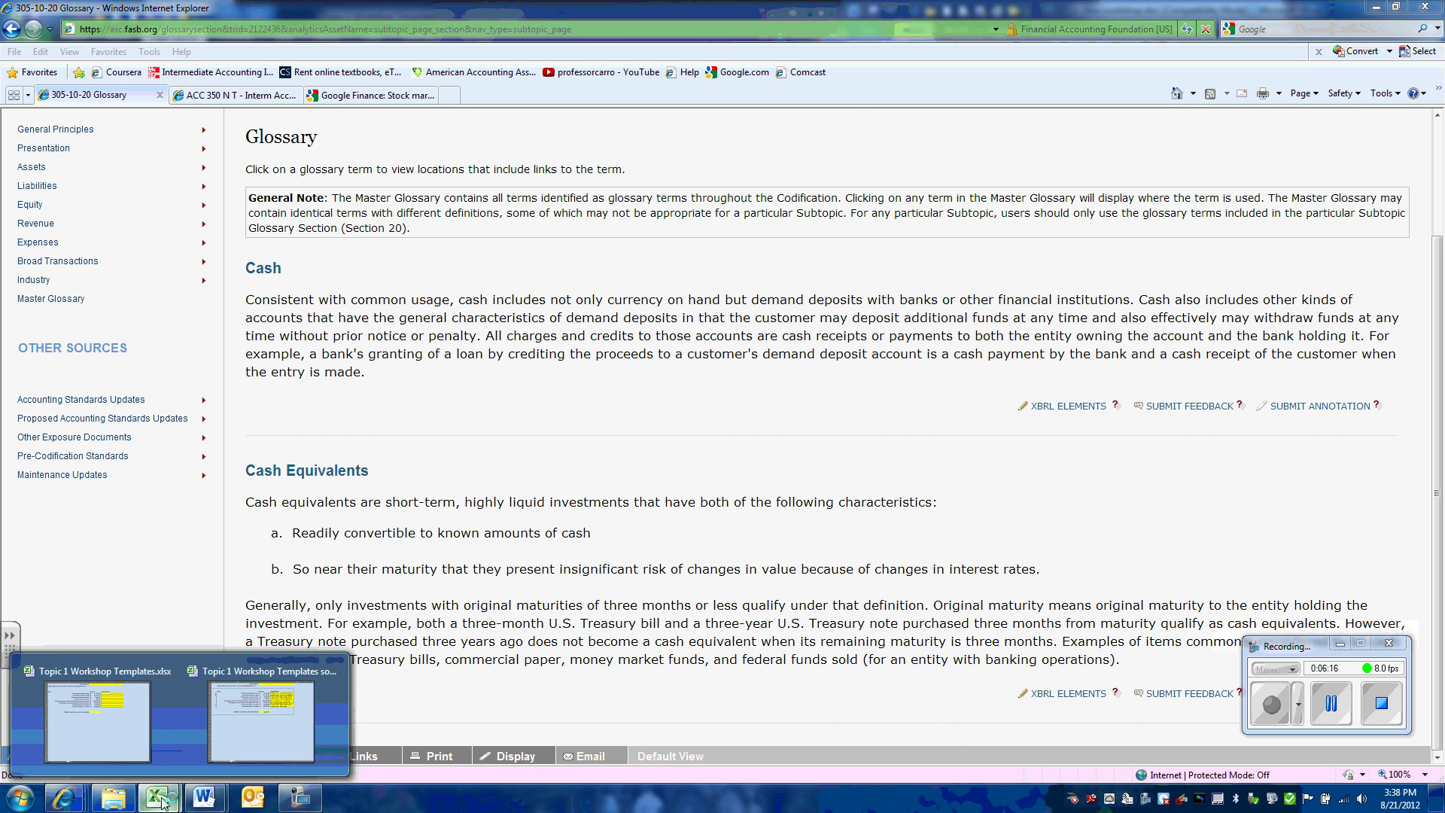
left_click(121, 742)
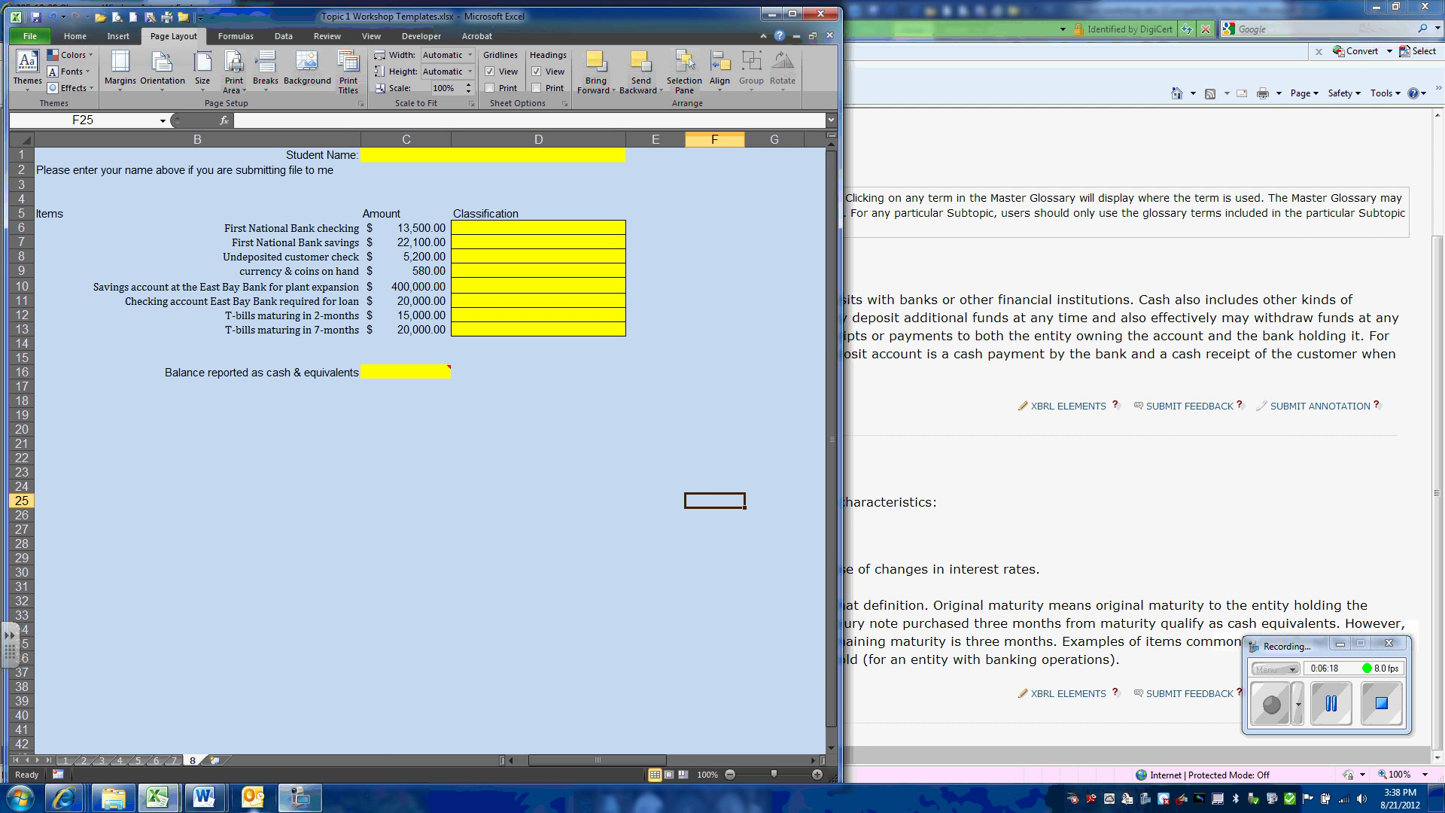
mouse_move(204, 798)
mouse_move(288, 751)
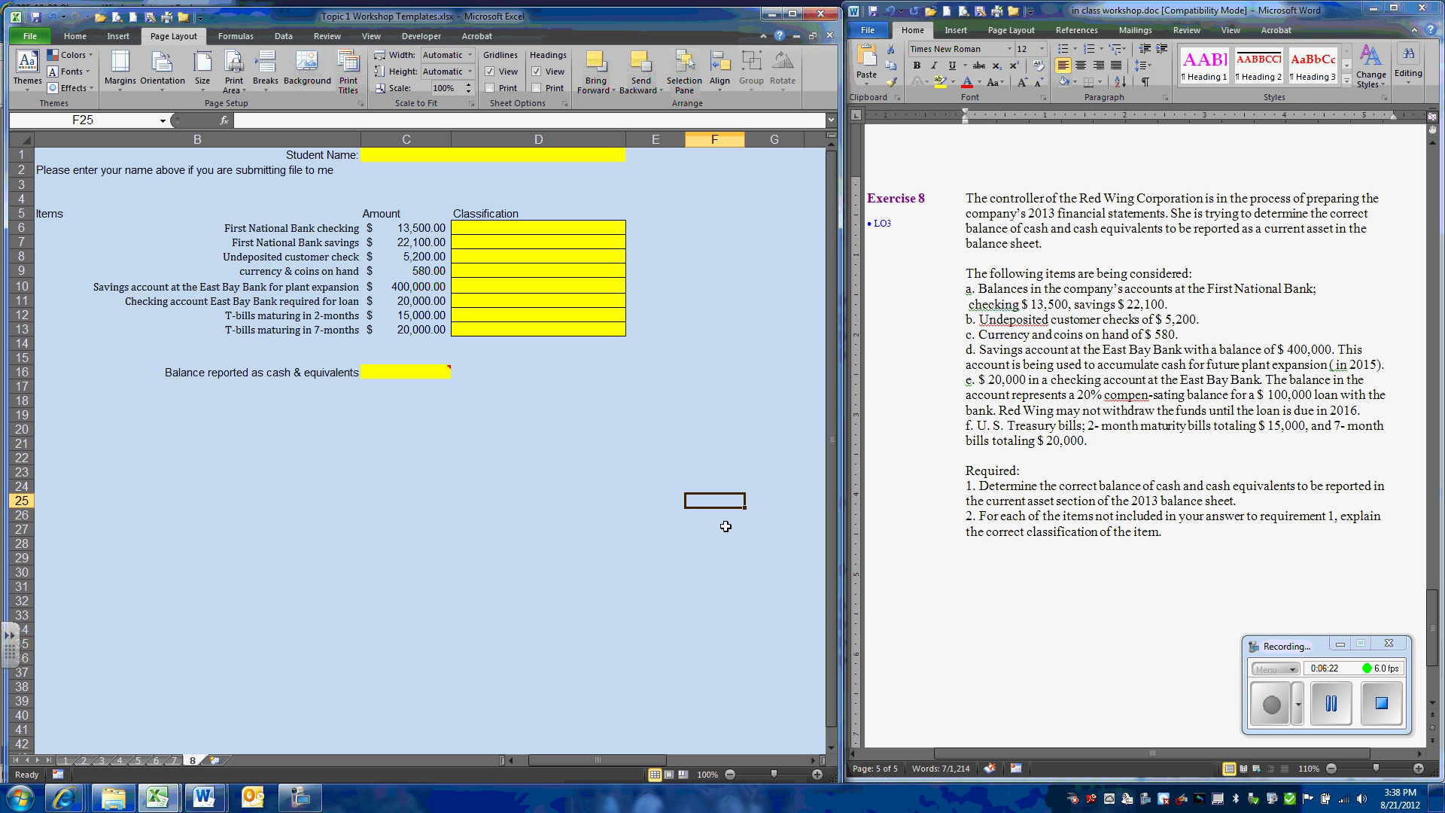
left_click(467, 230)
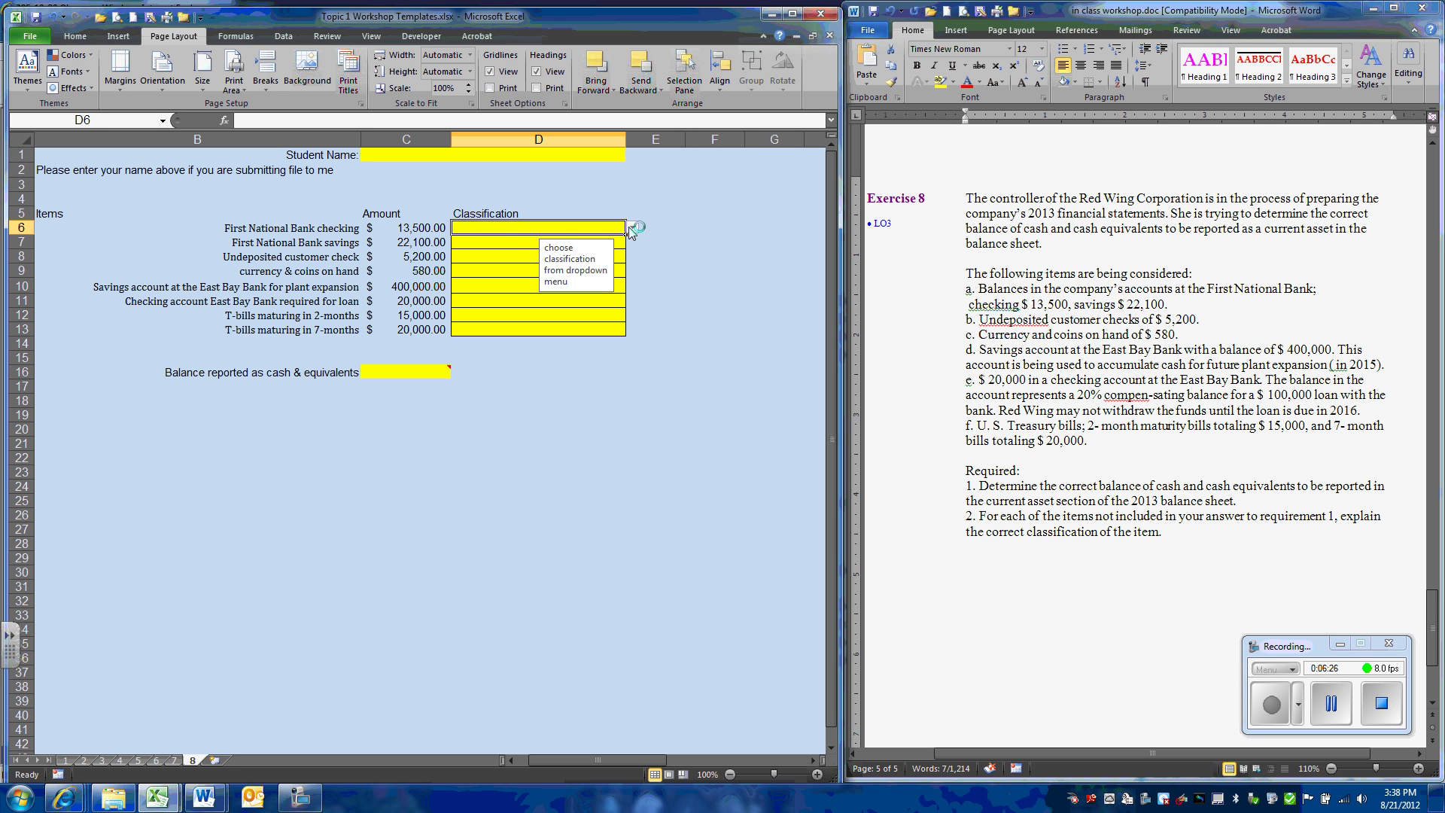
left_click(630, 227)
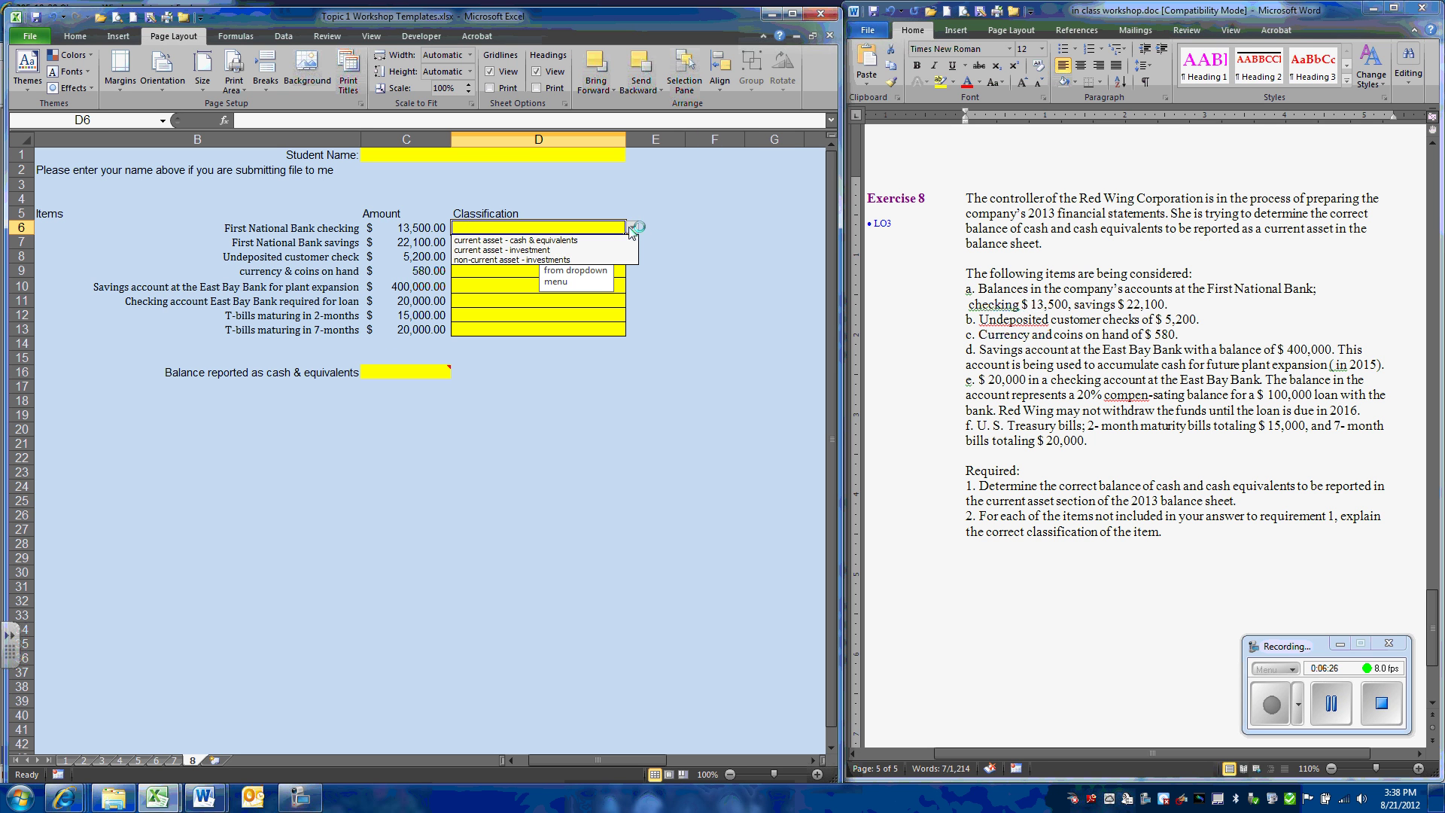
Classify checking, savings, undeposited customer checks and currency & coins (D6:D9) as current asset - cash & equivalents
left_click(510, 240)
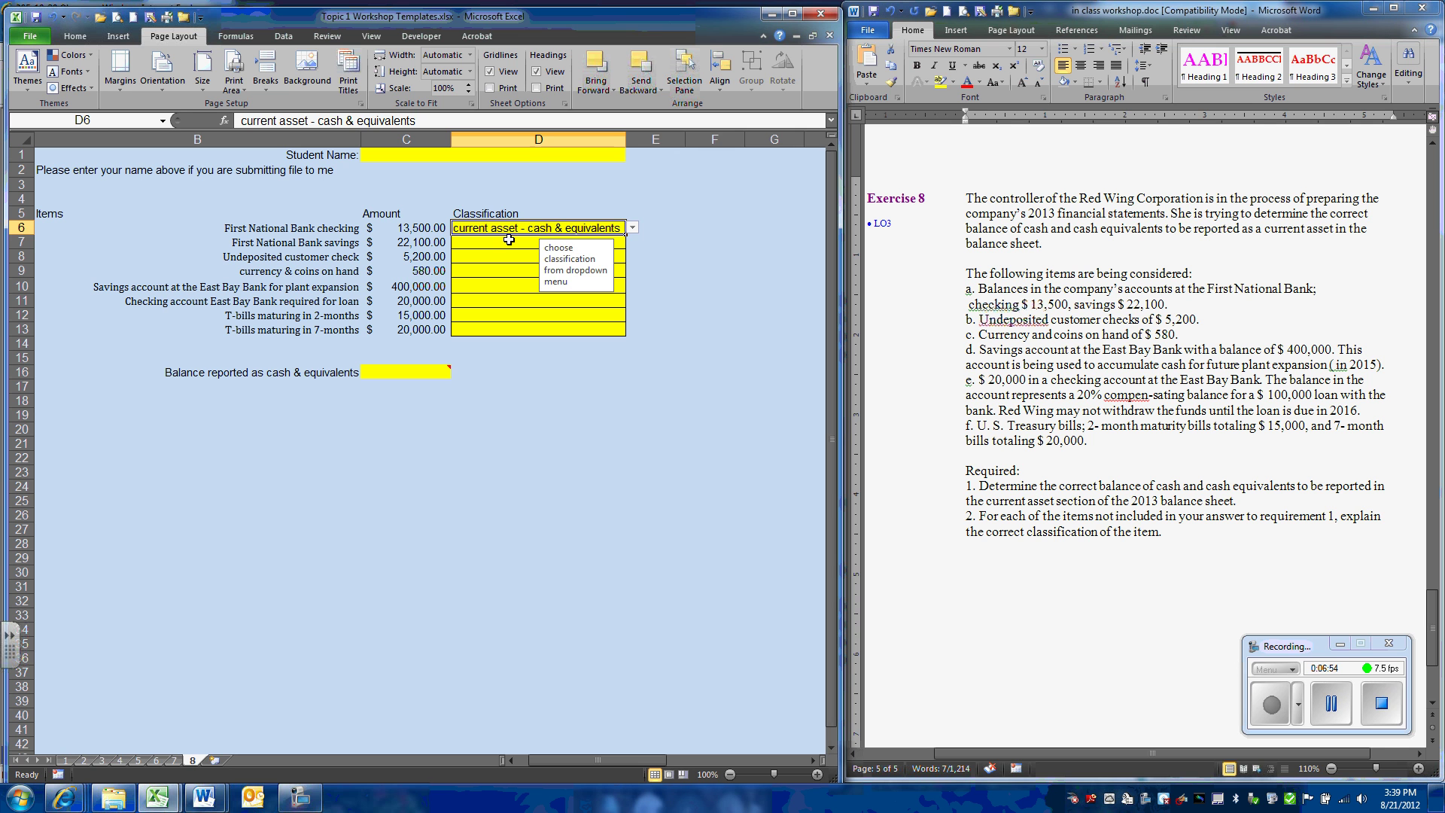
left_click(509, 241)
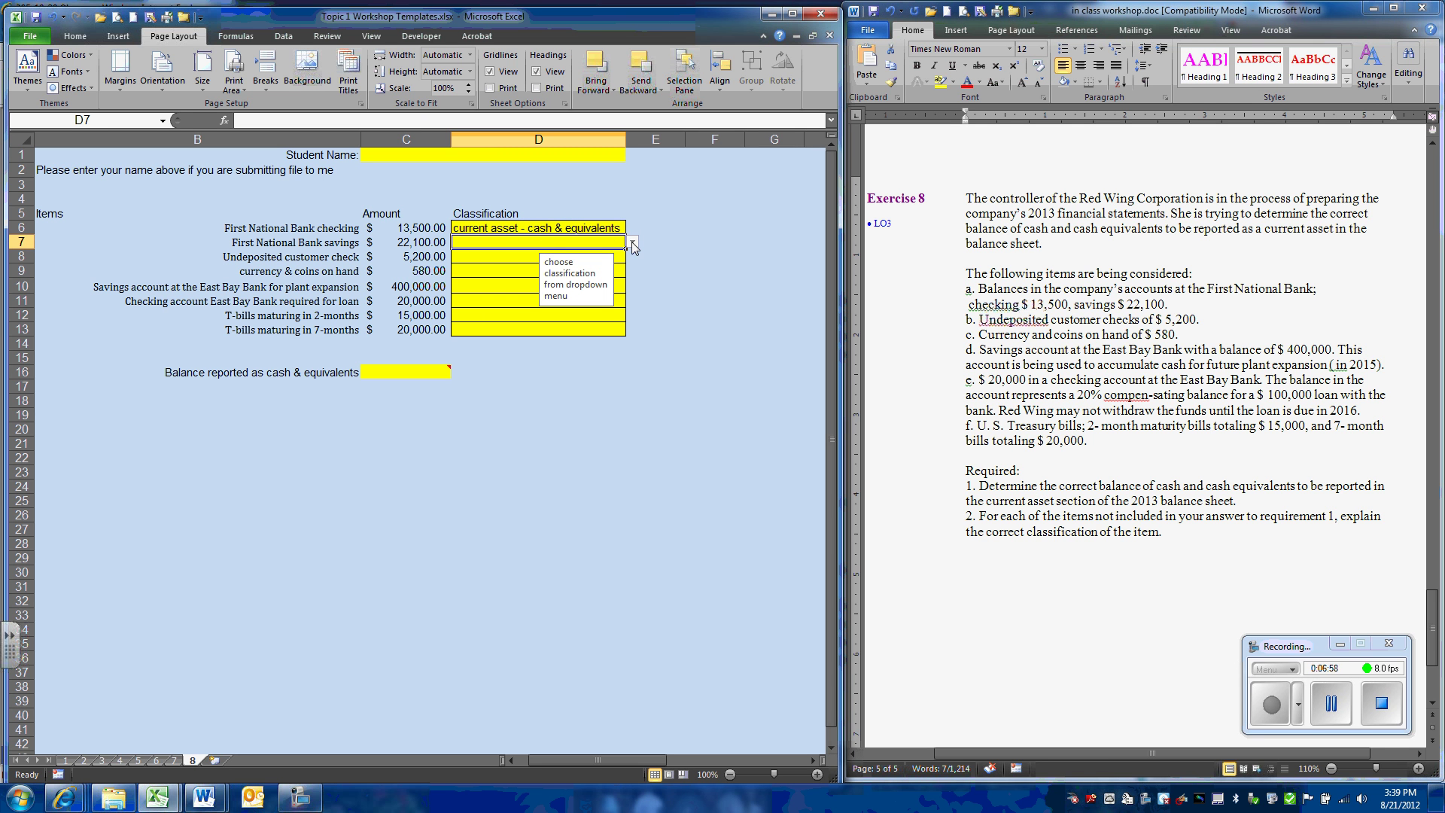
left_click(632, 242)
left_click(547, 260)
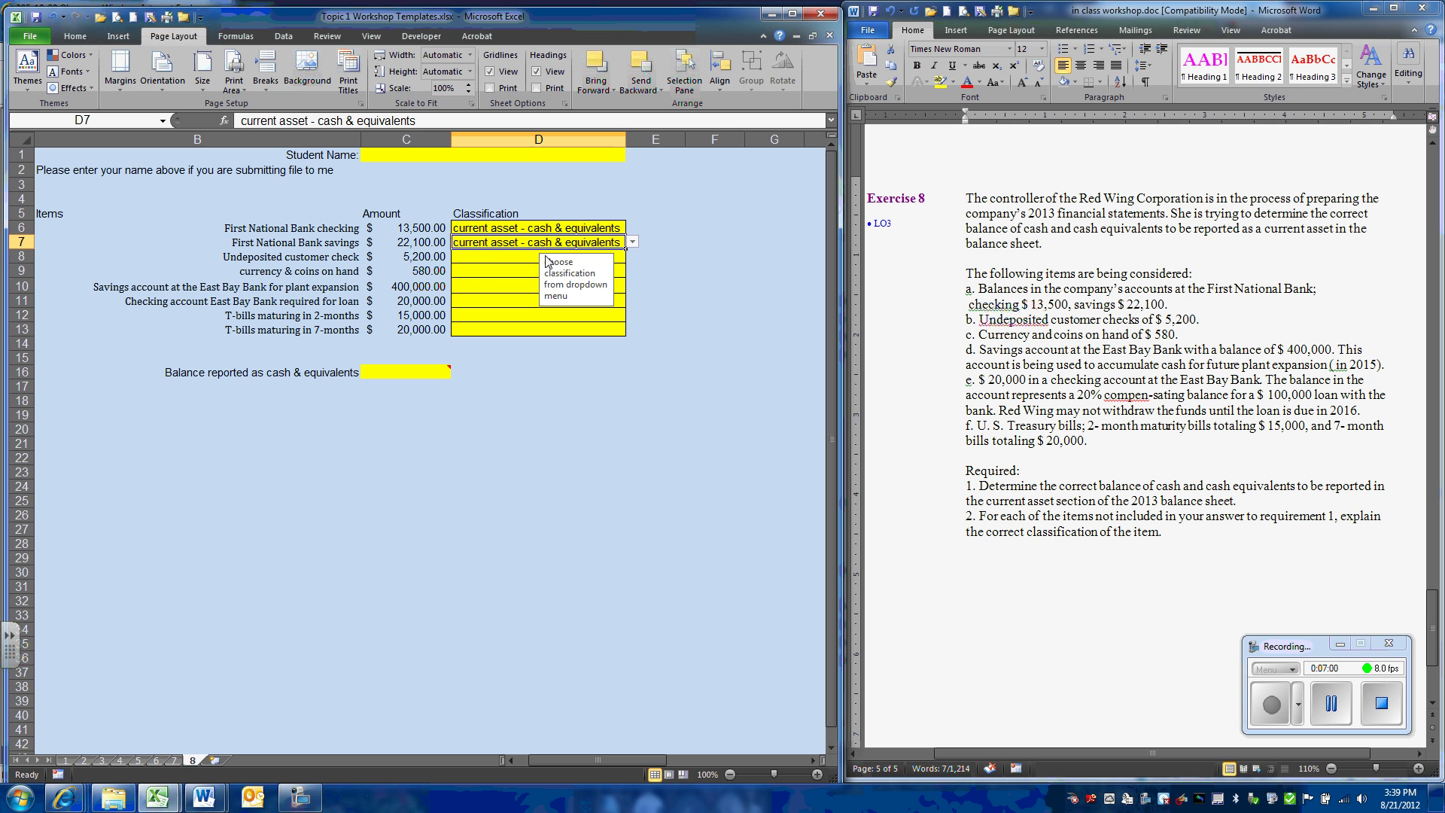
left_click(494, 259)
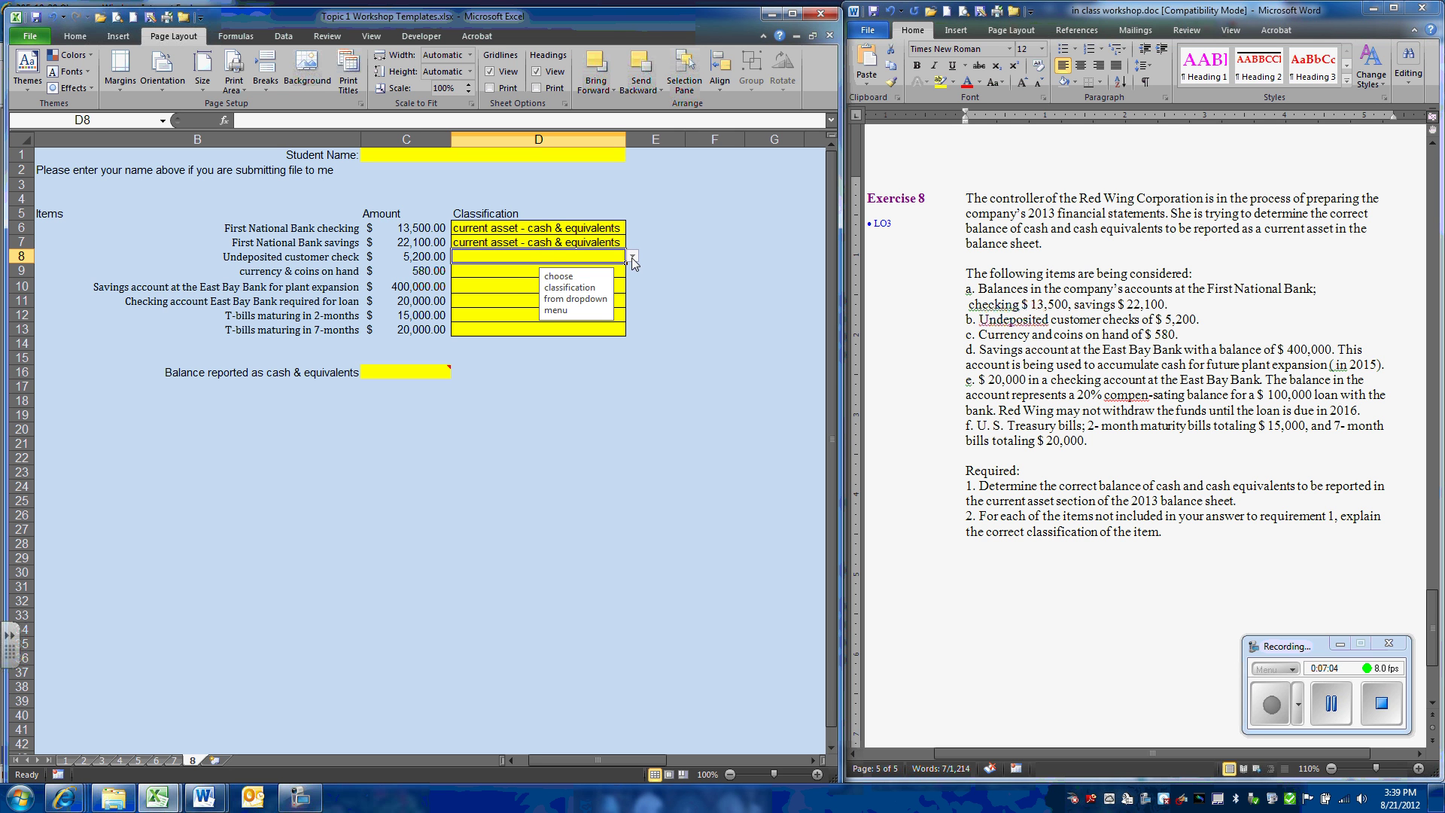
left_click(631, 257)
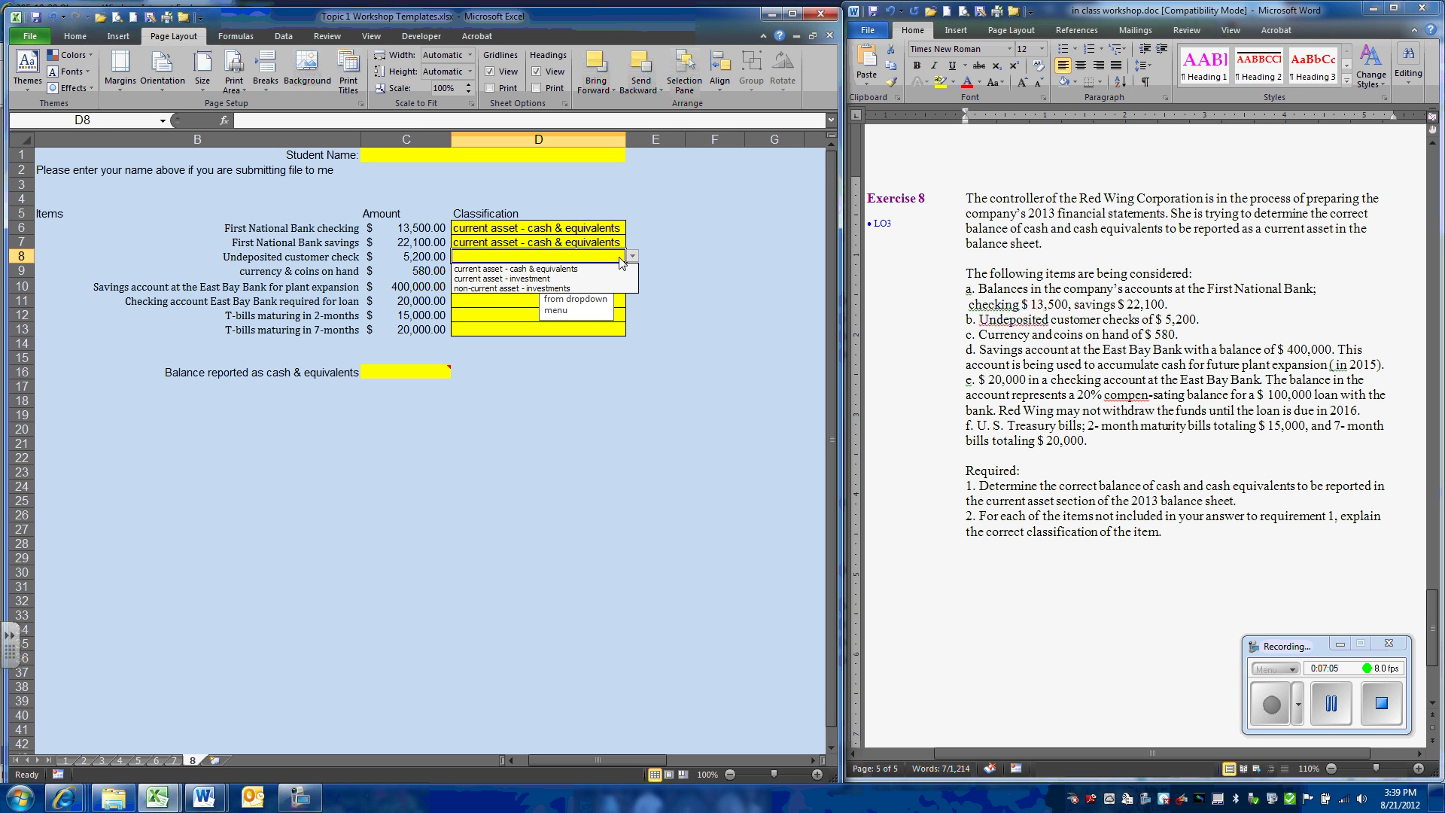
left_click(566, 268)
left_click(466, 271)
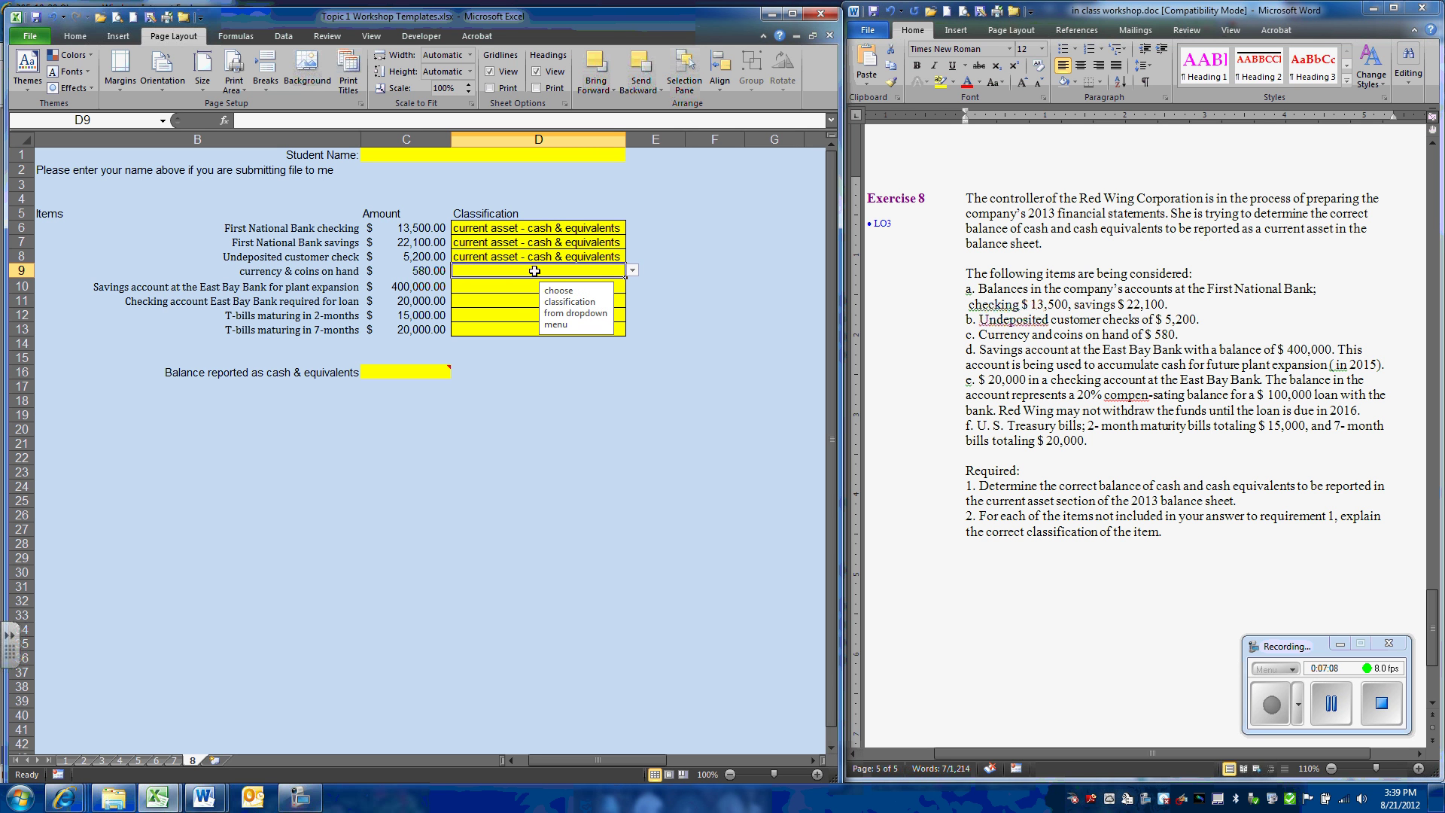
left_click(633, 272)
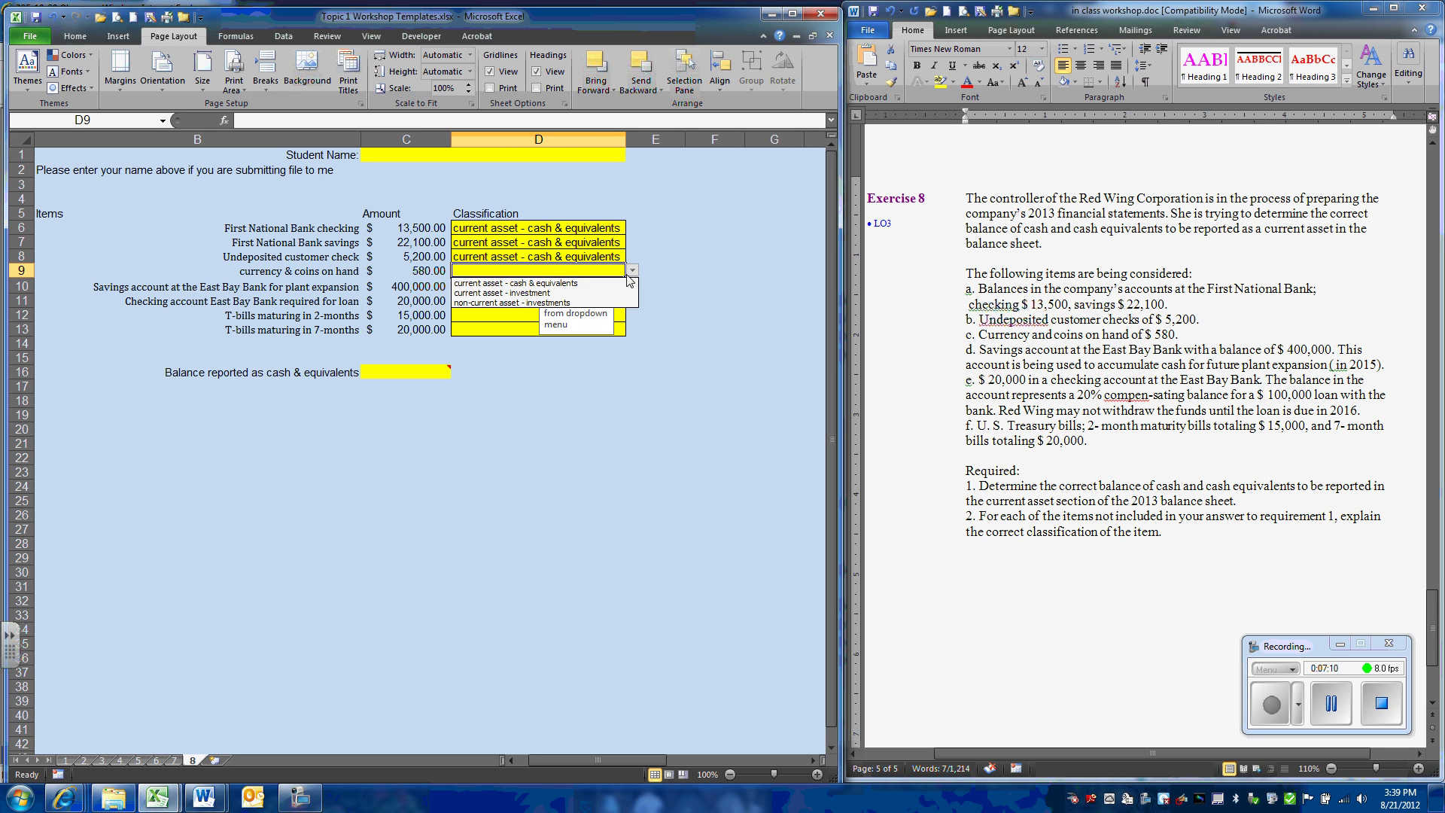
left_click(523, 282)
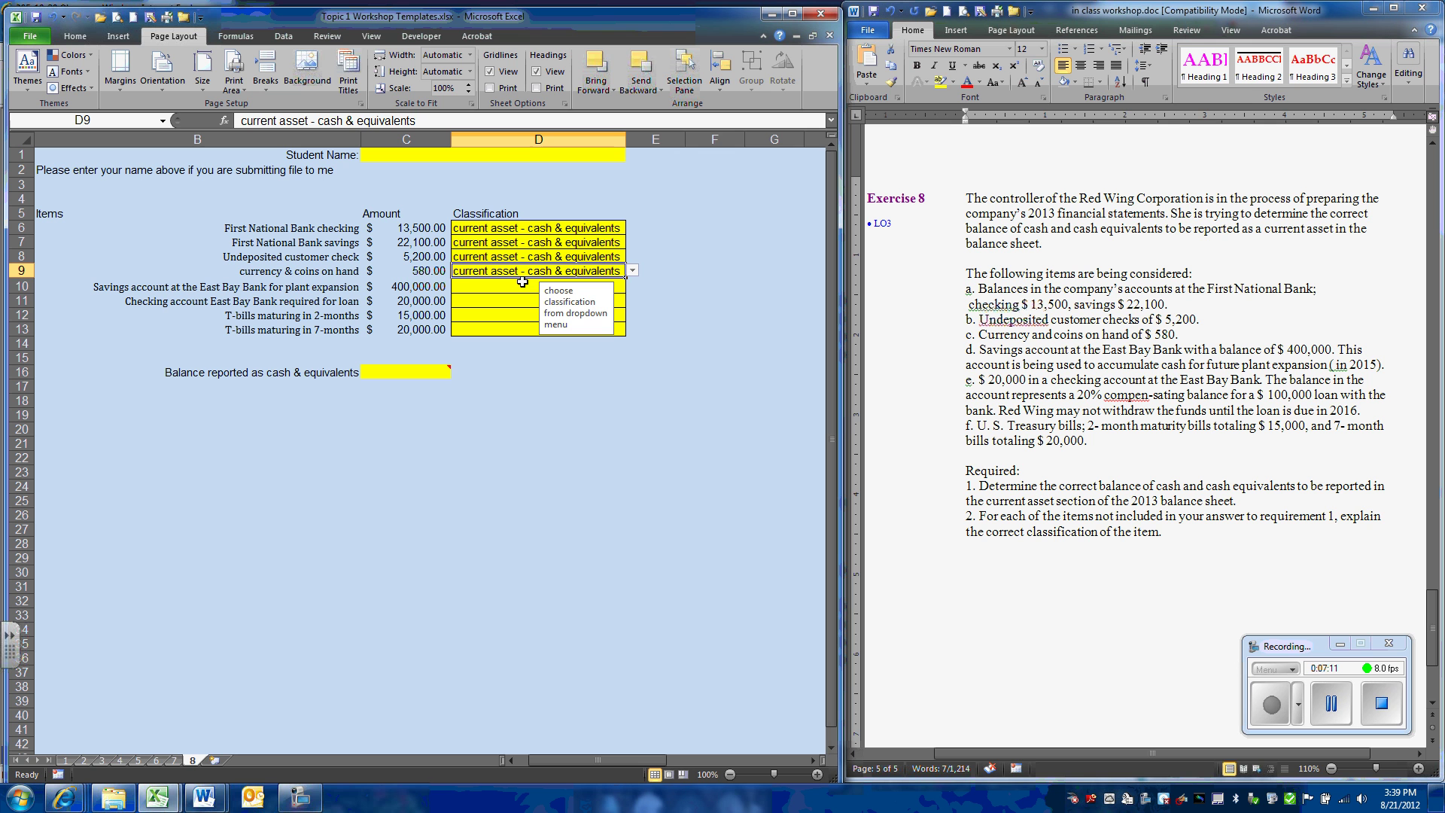
left_click(478, 284)
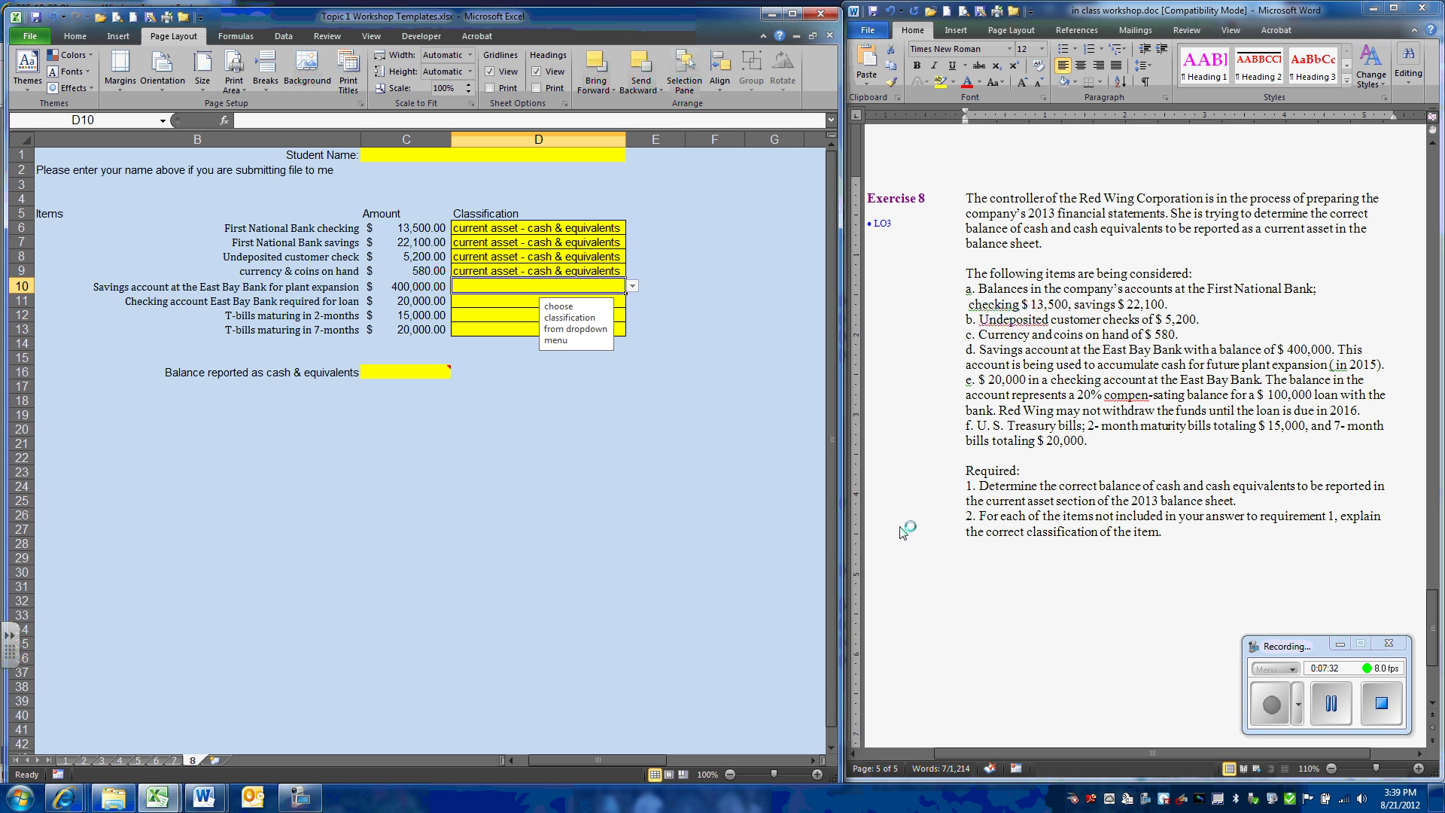
Classify plant-expansion savings (D10) and loan-required checking (D11) as non-current asset - investments
left_click(632, 287)
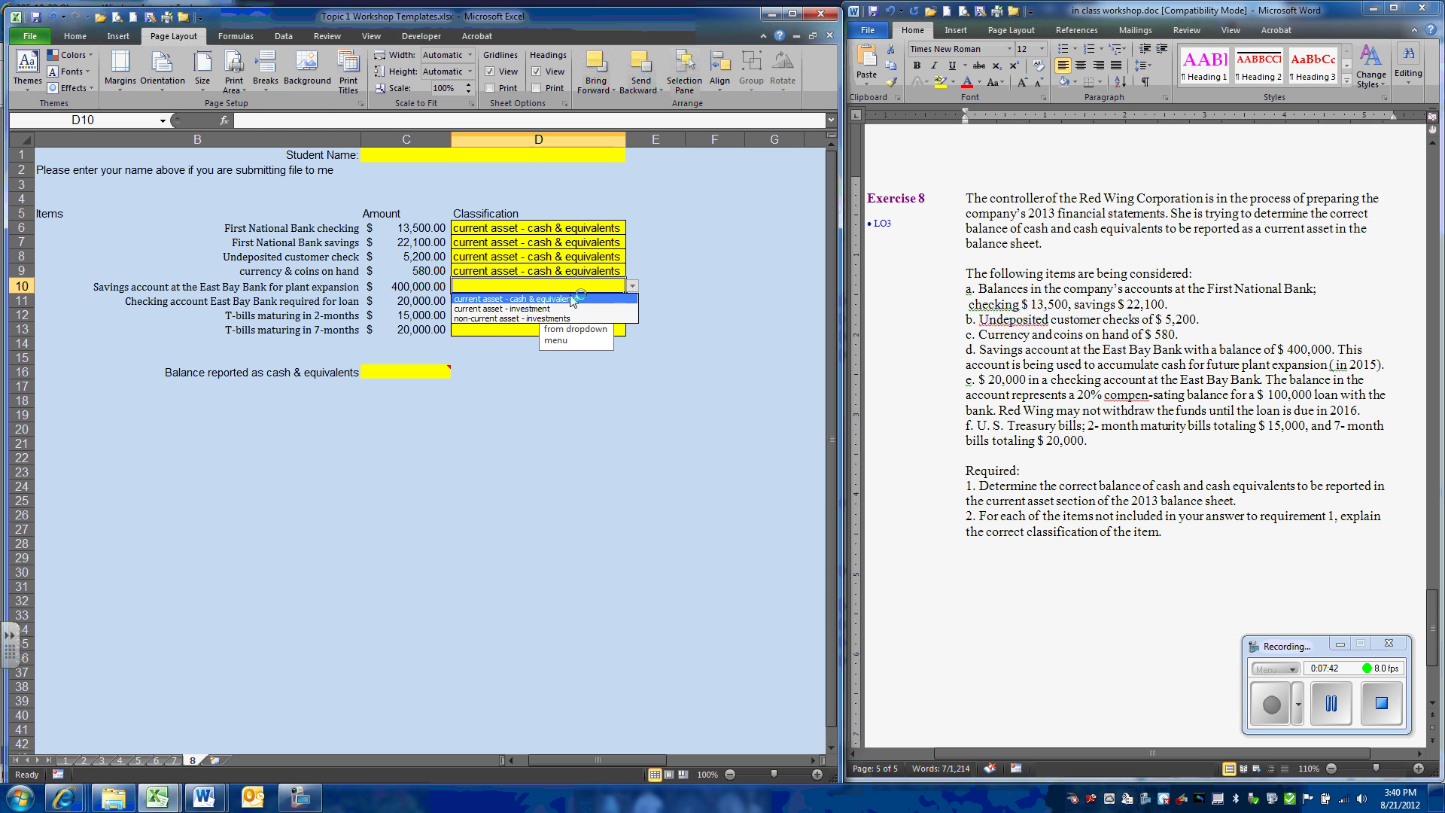
left_click(492, 317)
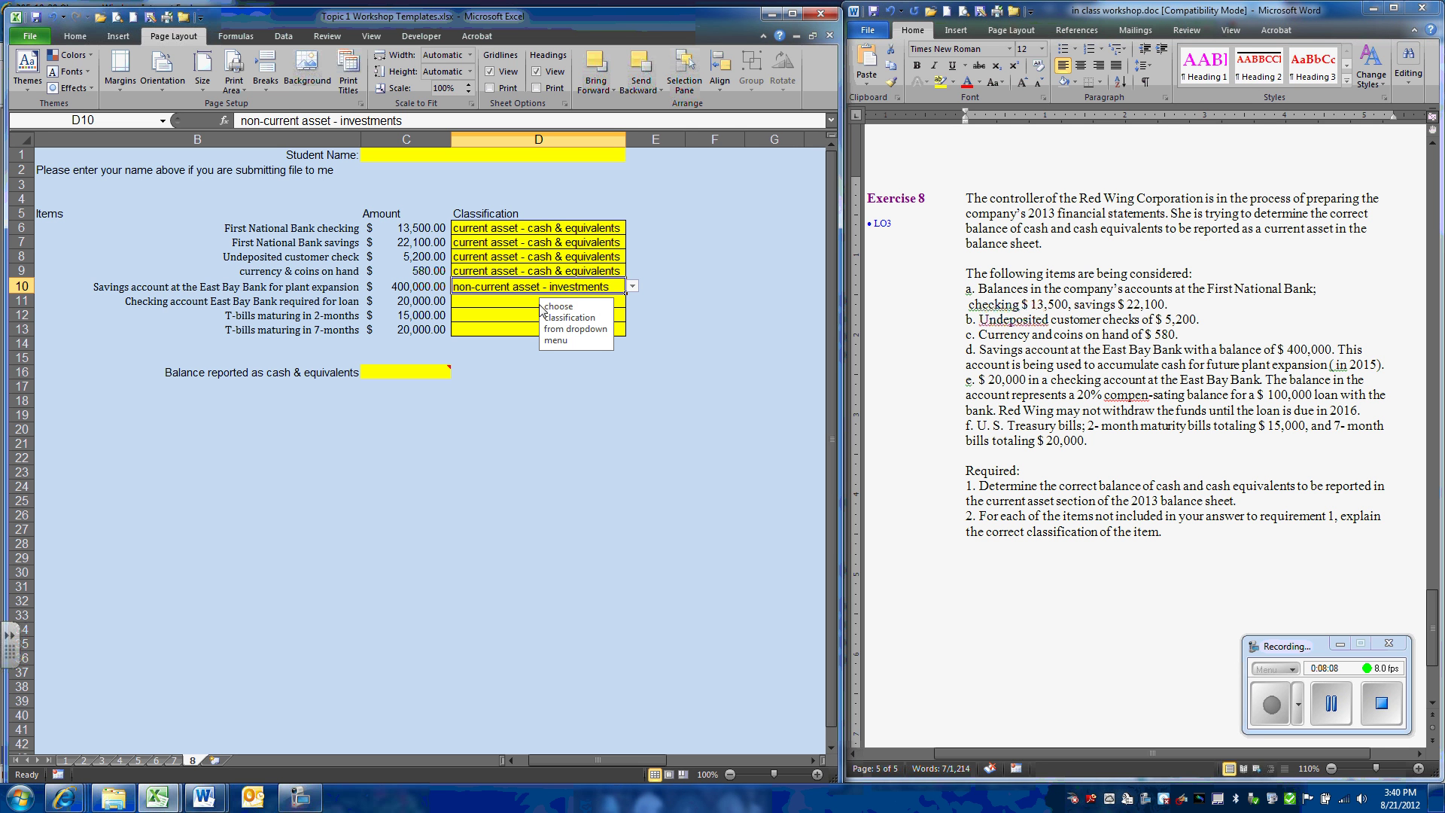
left_click(515, 300)
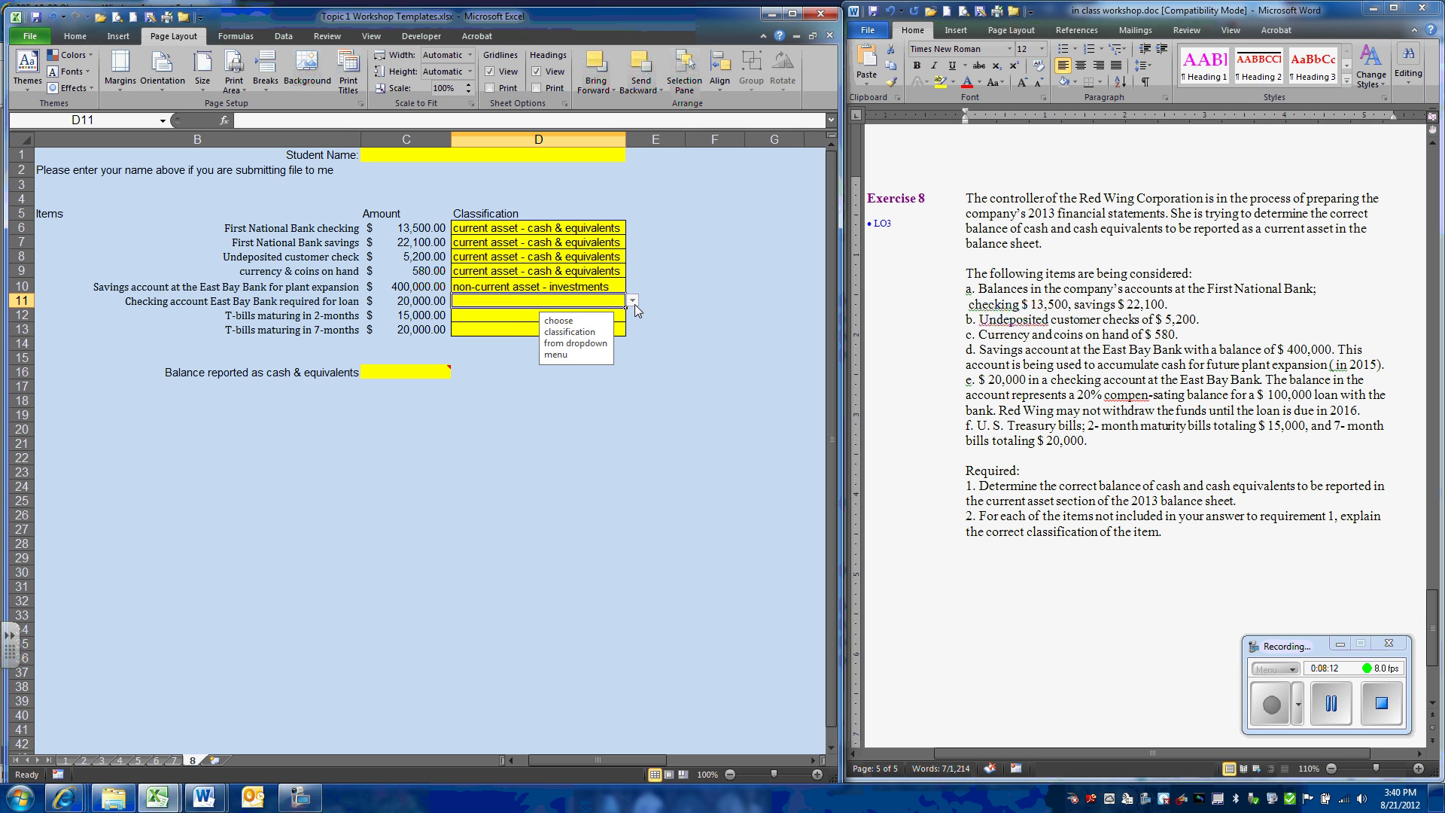
left_click(633, 301)
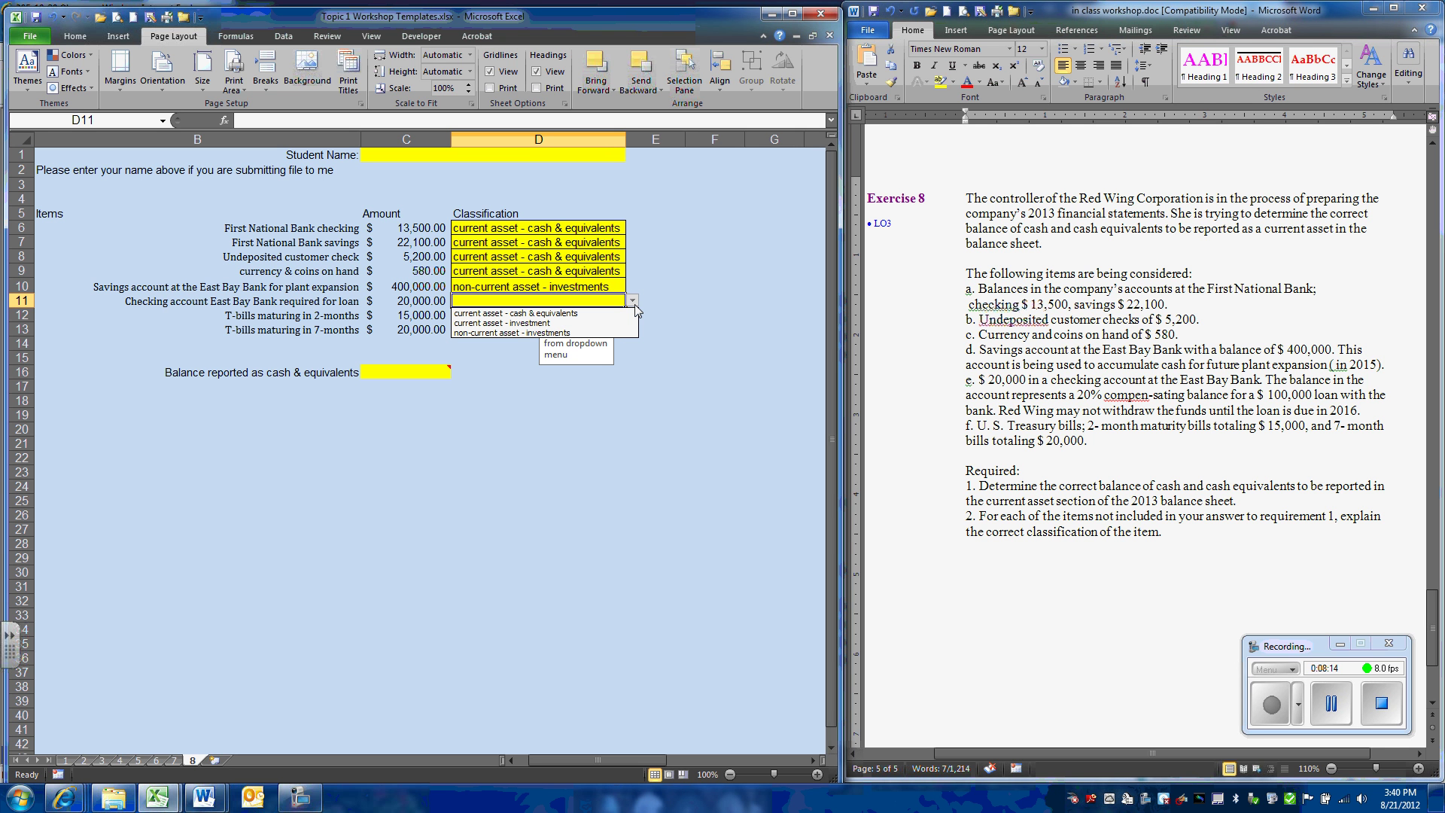
left_click(480, 332)
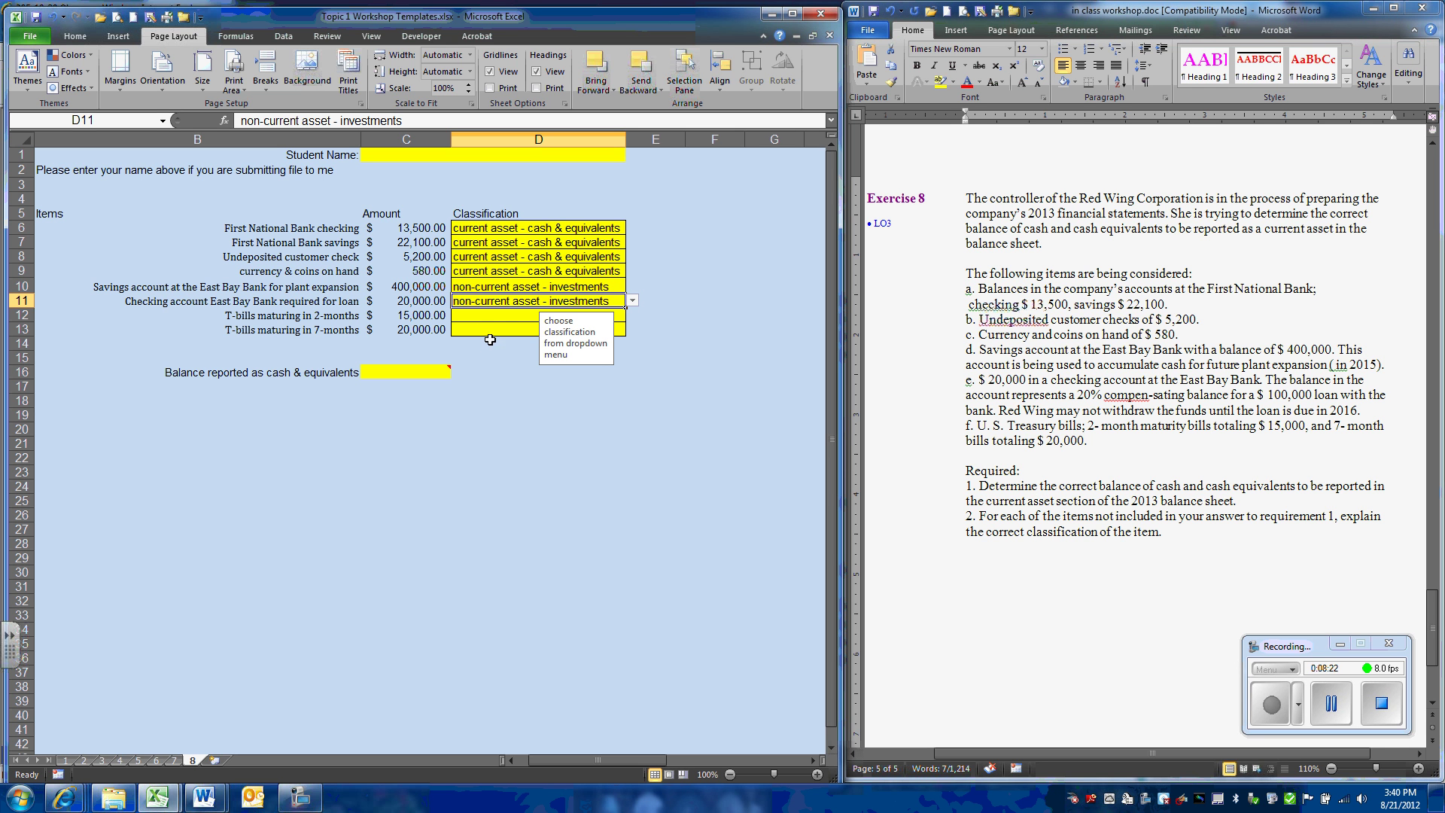
left_click(509, 319)
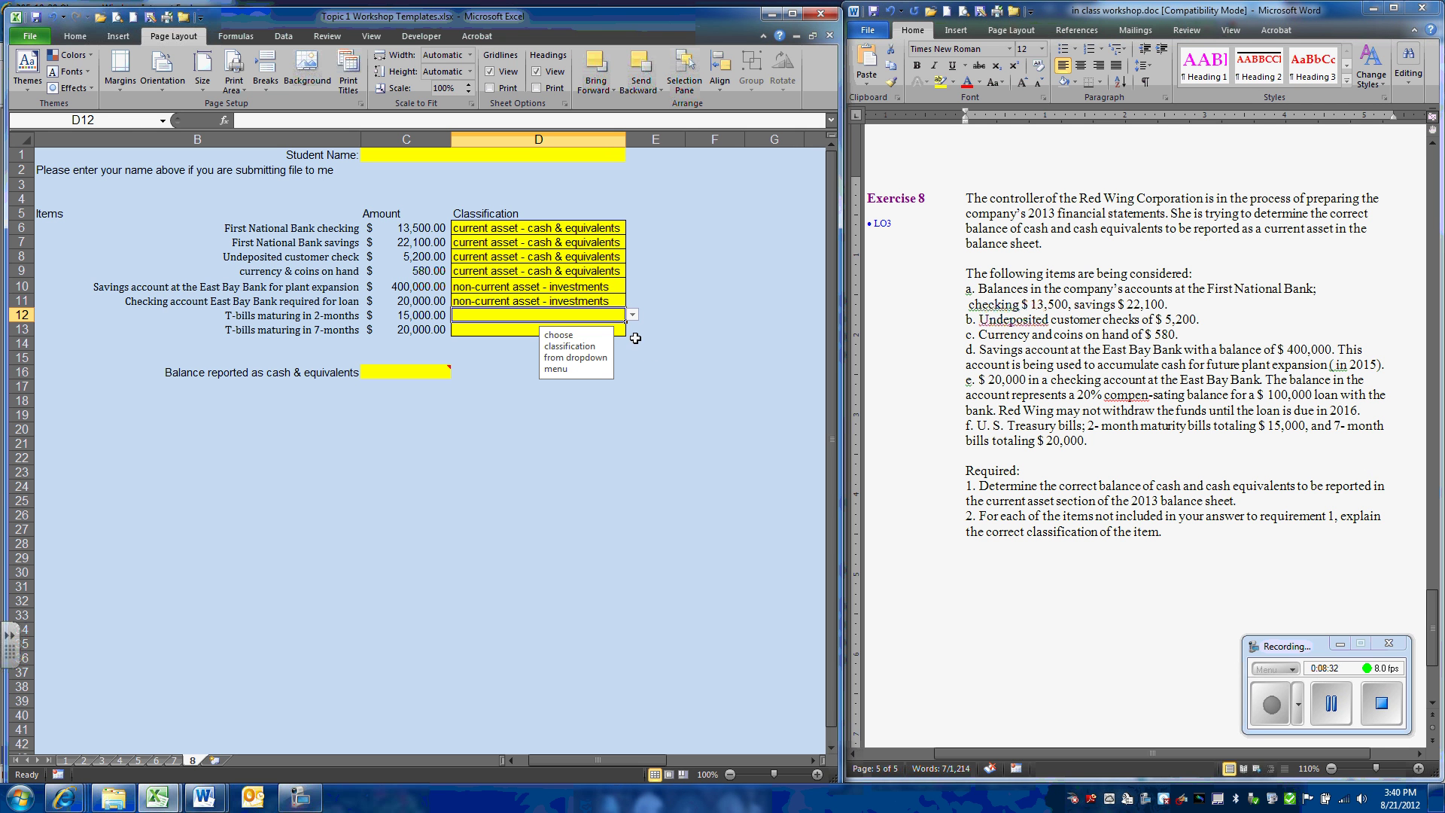
Classify 2-month T-bills as current asset - cash & equivalents and 7-month T-bills as current asset - investment
left_click(633, 315)
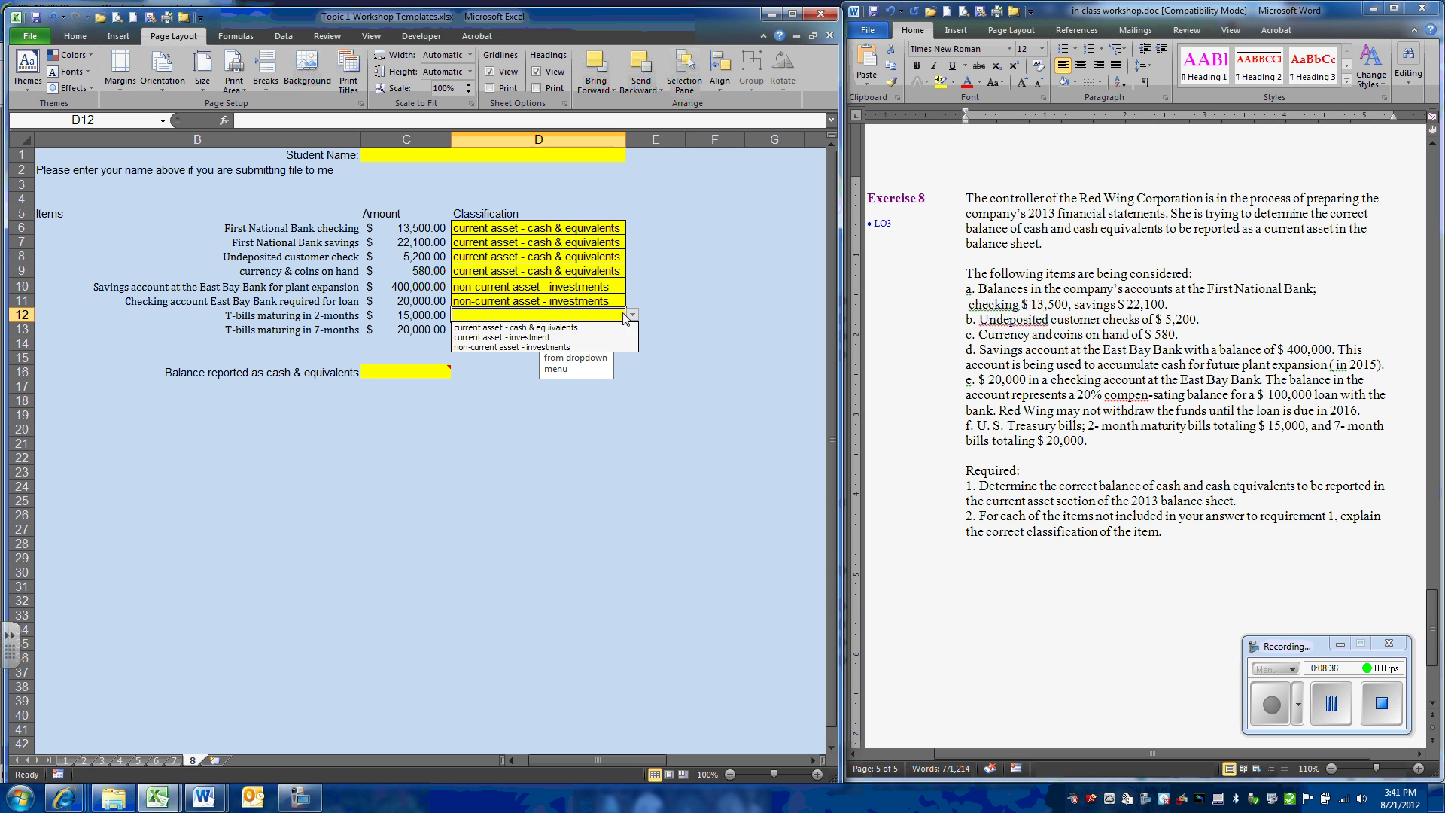
left_click(549, 328)
left_click(522, 329)
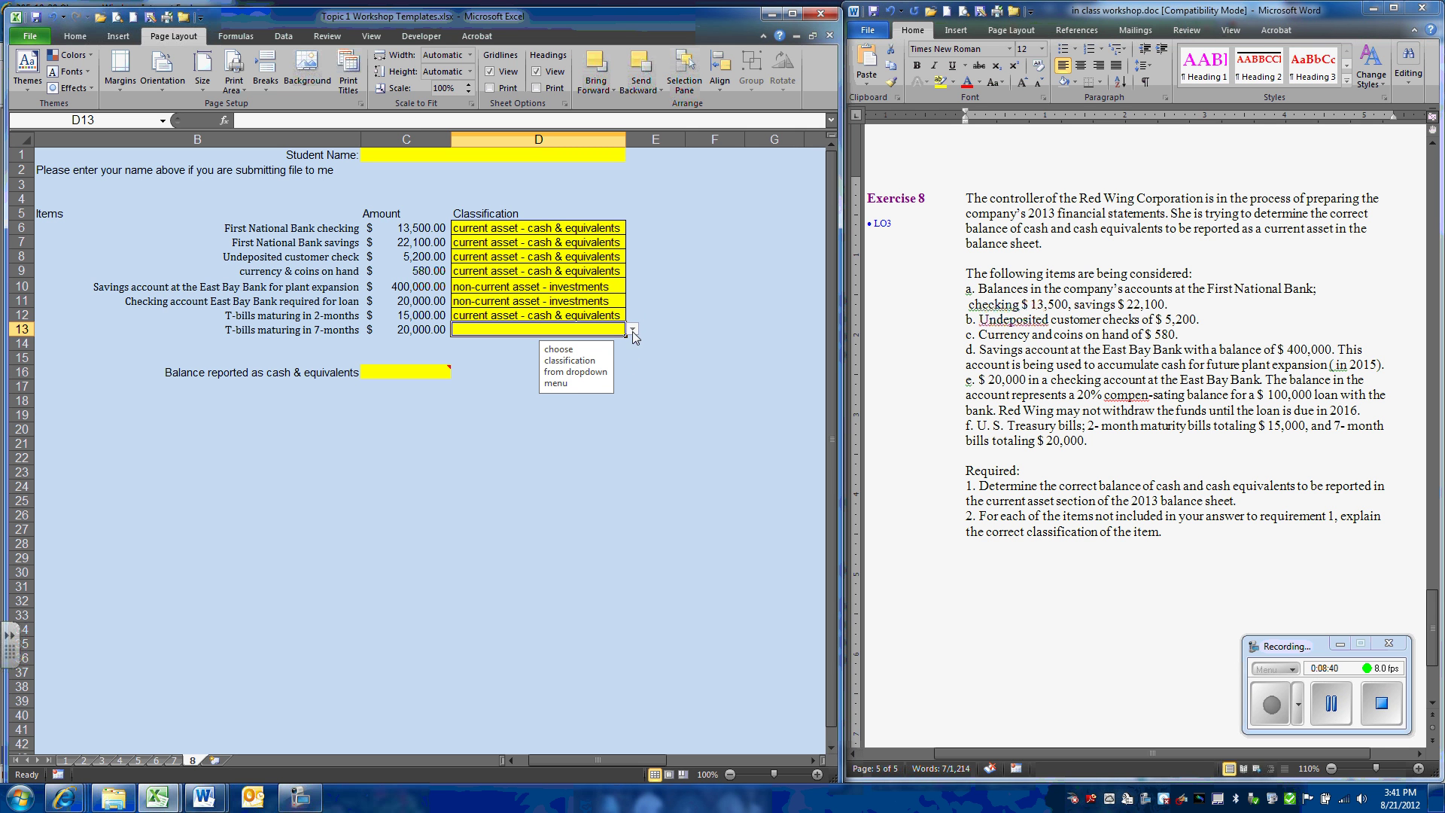
left_click(633, 331)
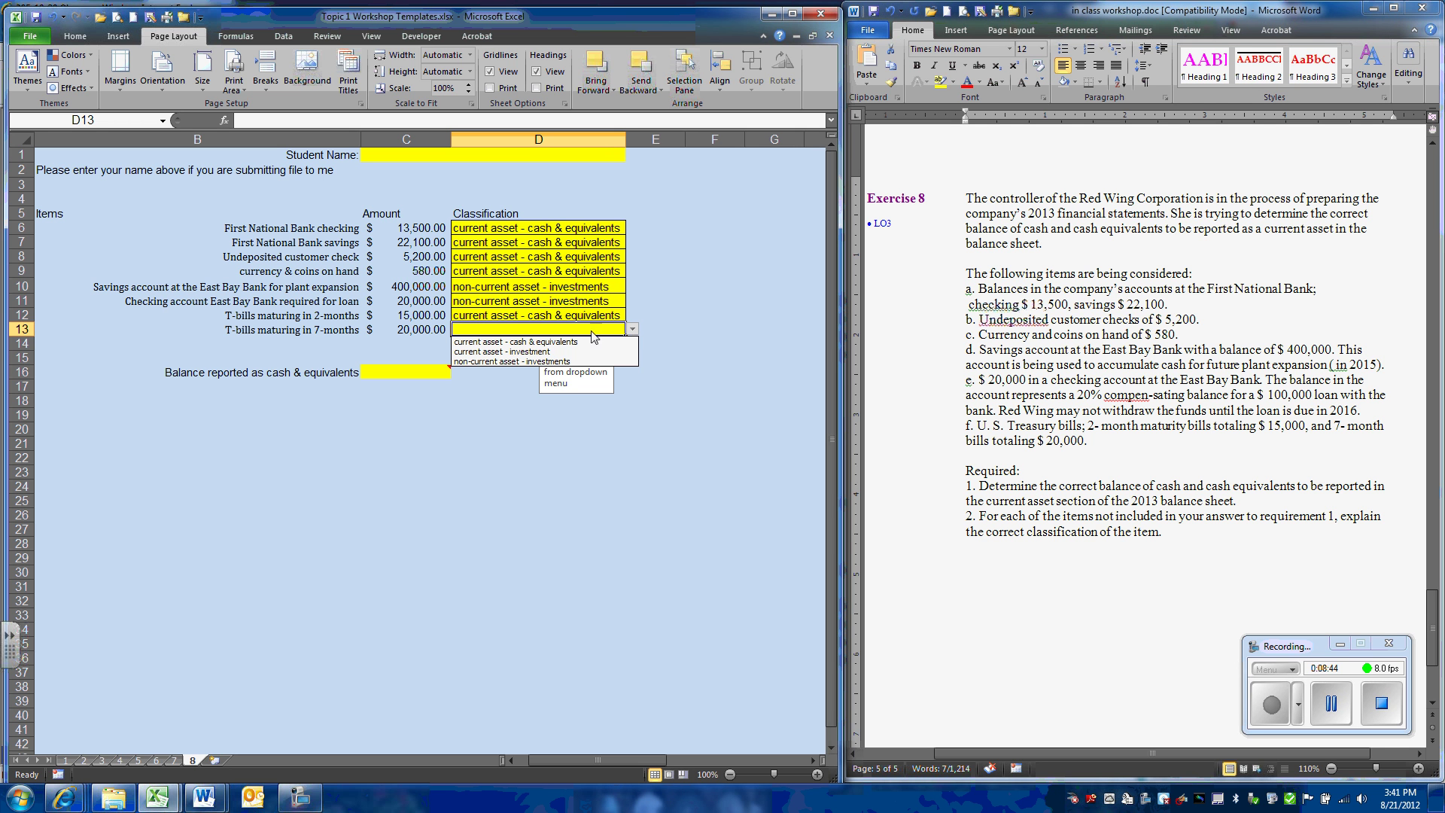
left_click(485, 352)
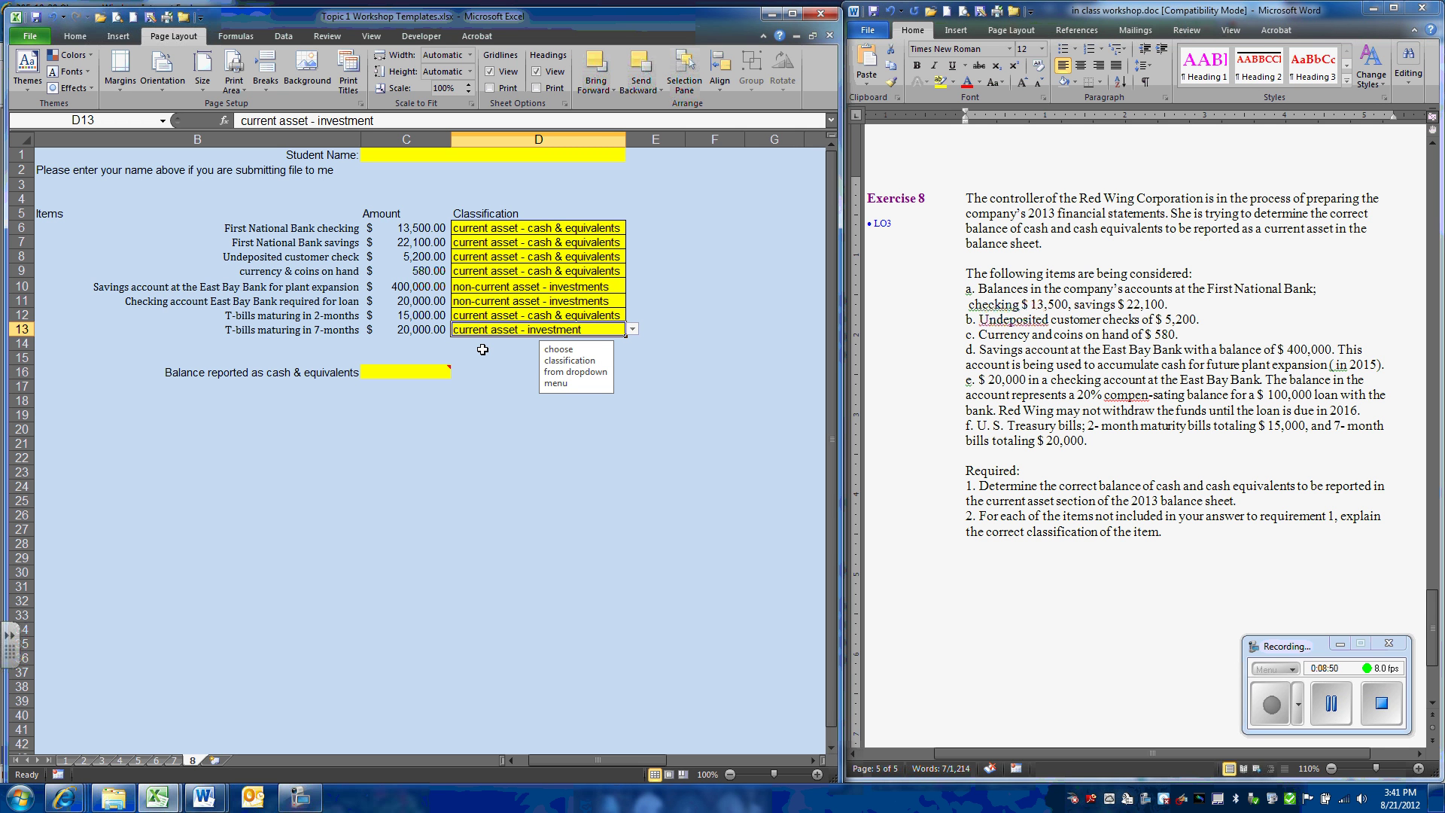
left_click(436, 373)
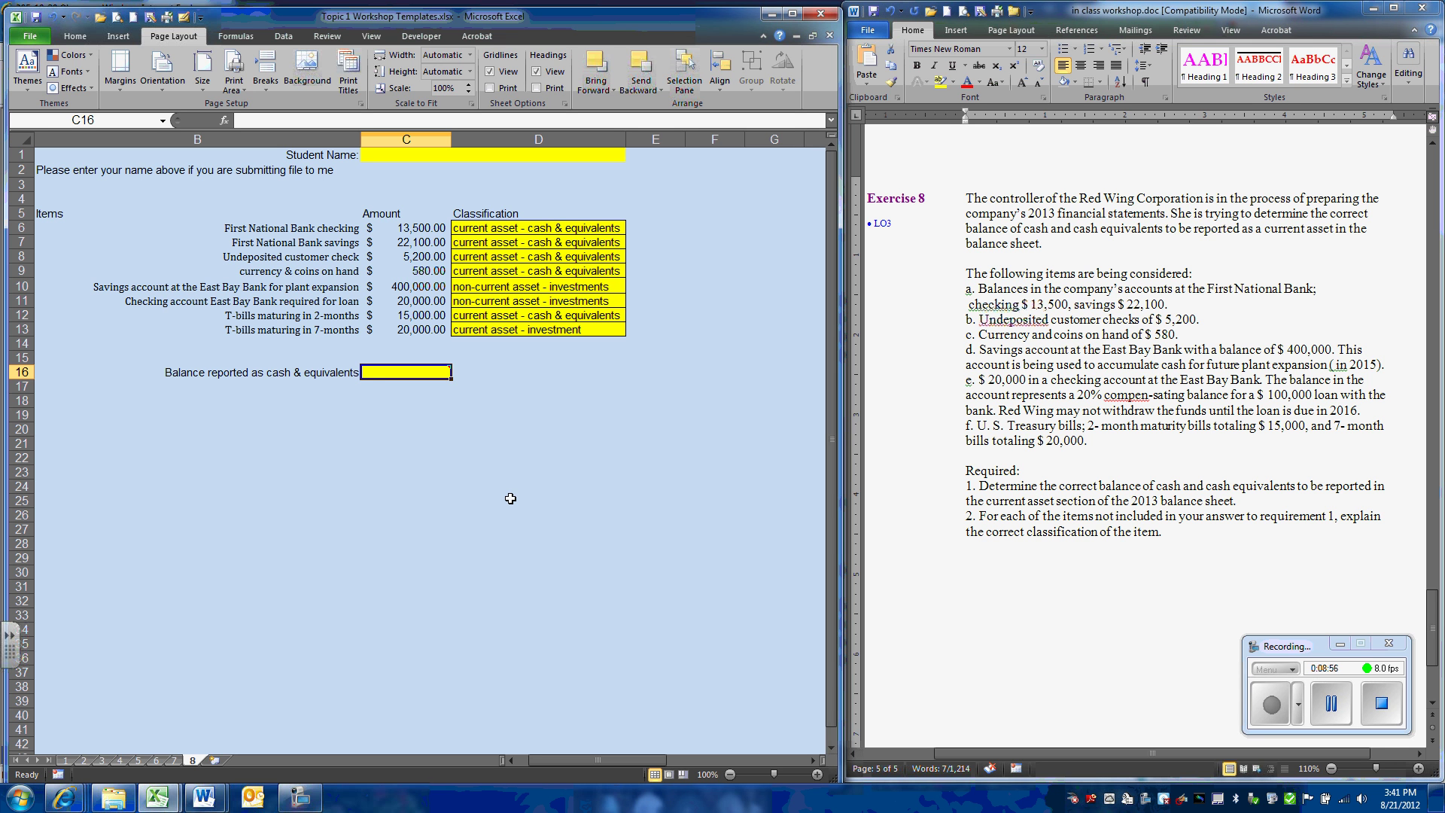
Enter =C6+C7+C8+C9+C12 in C16, totaling checking, savings, checks, currency and T-bills to $56,380.00
type("=")
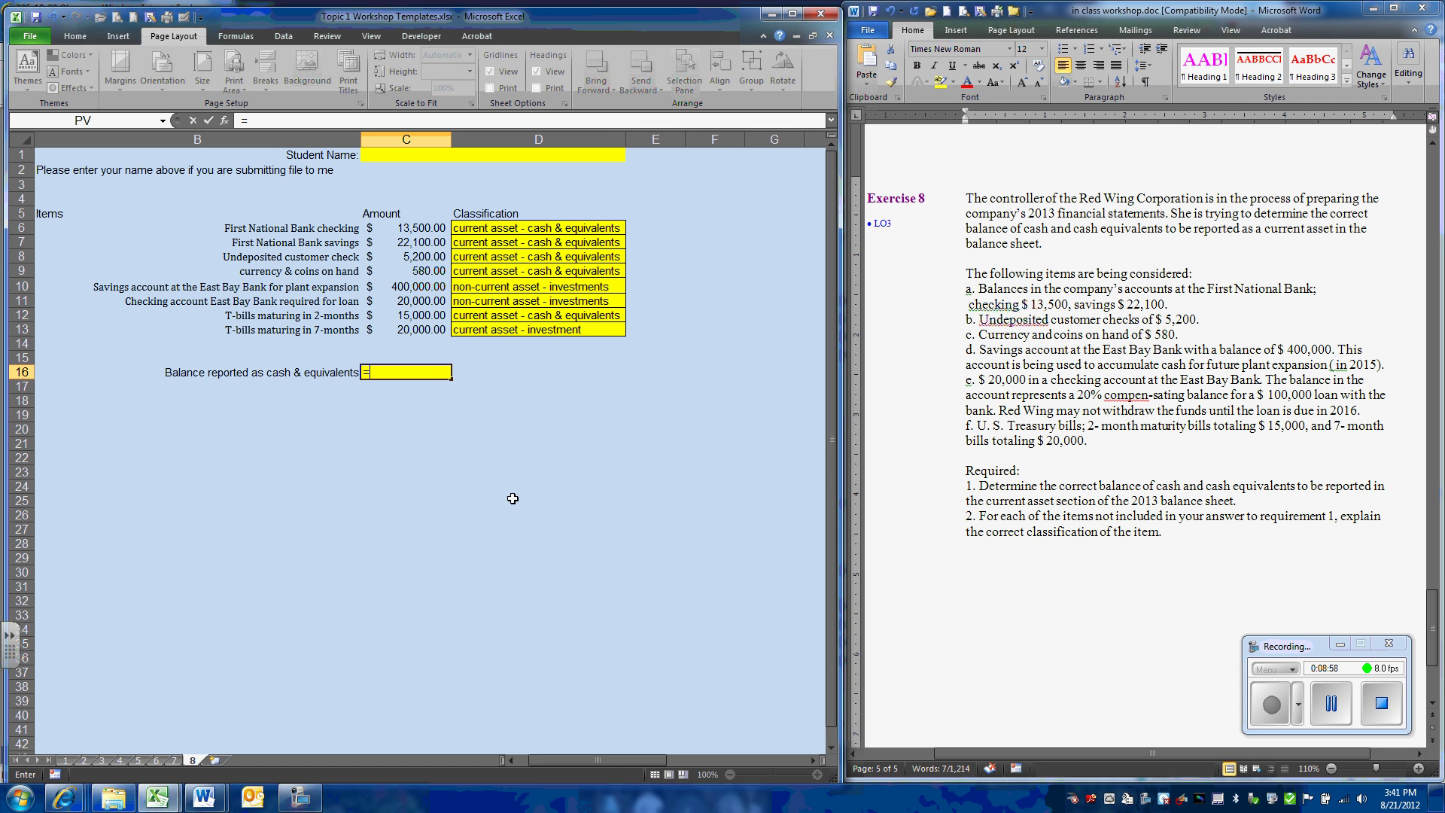
left_click(412, 229)
type("+")
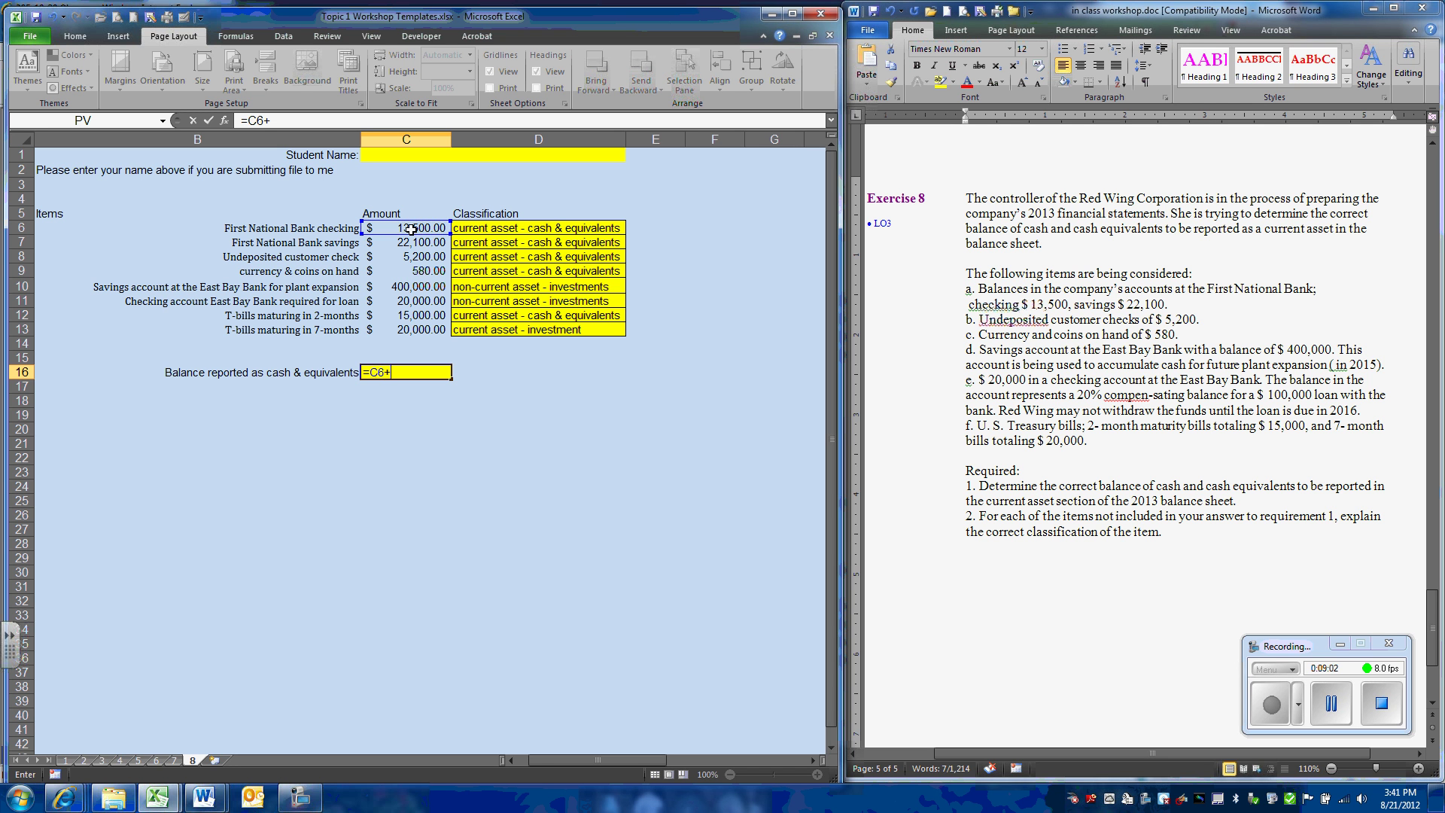
left_click(422, 242)
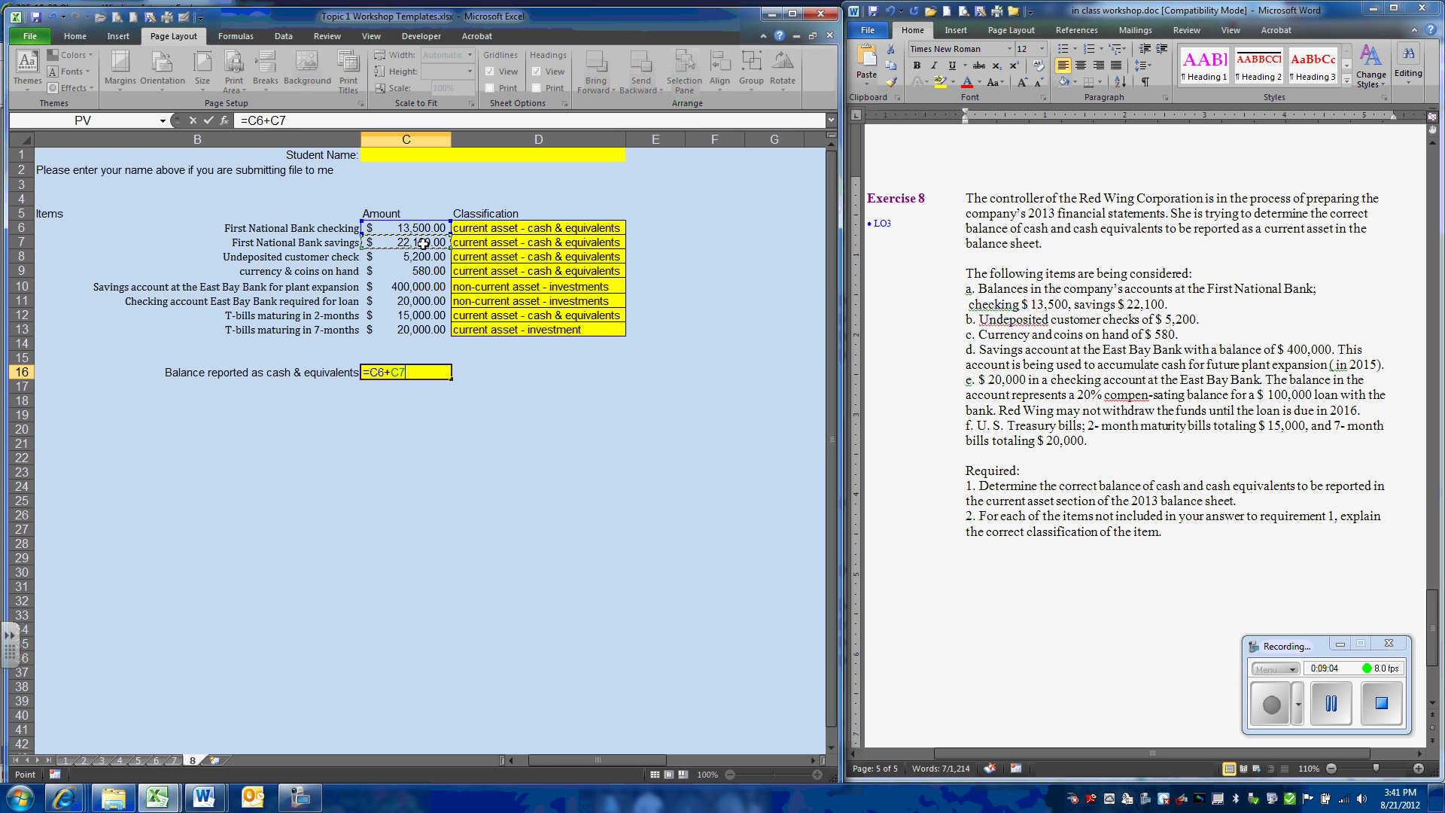
type("+")
left_click(410, 257)
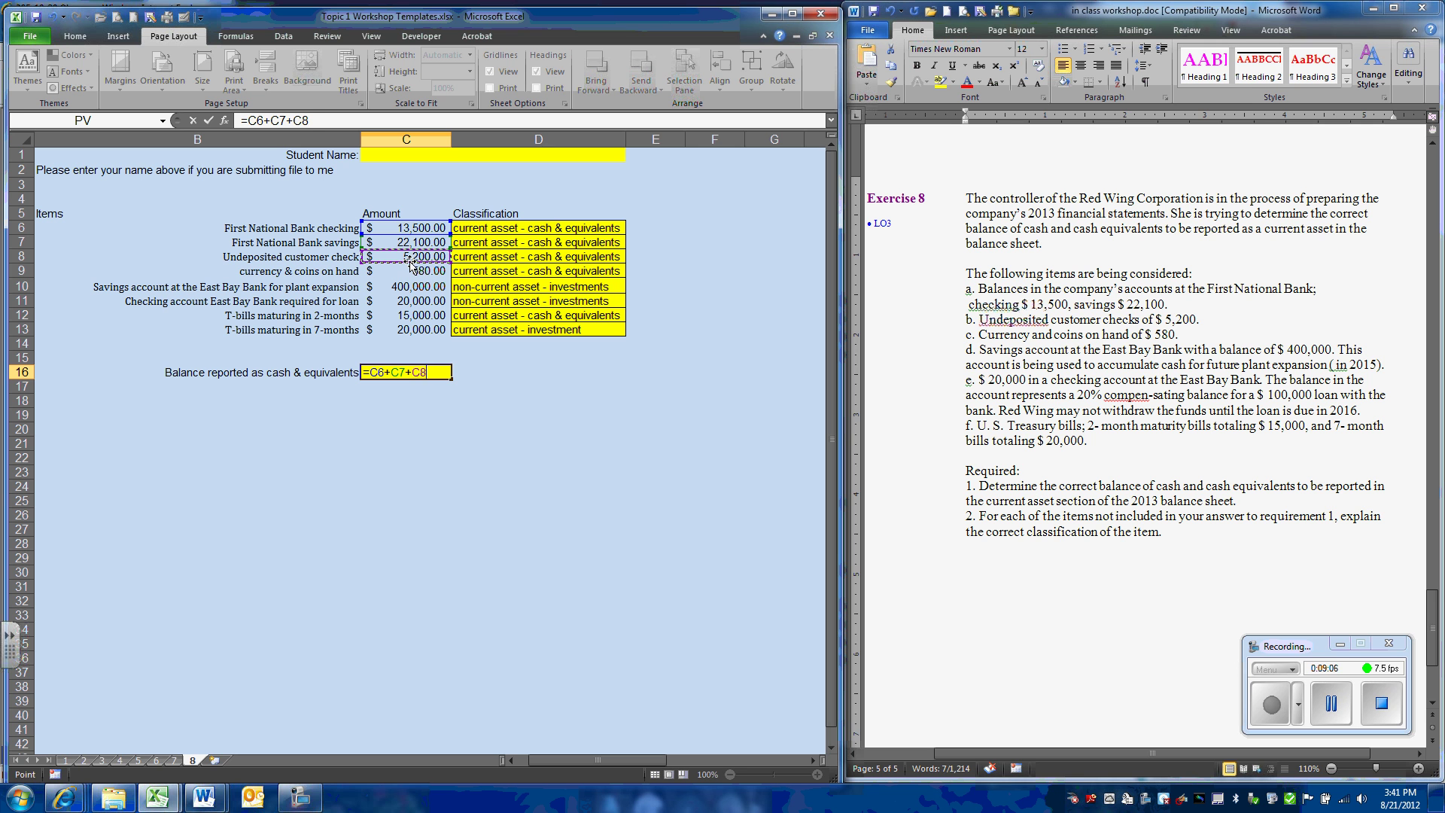
type("+")
left_click(407, 271)
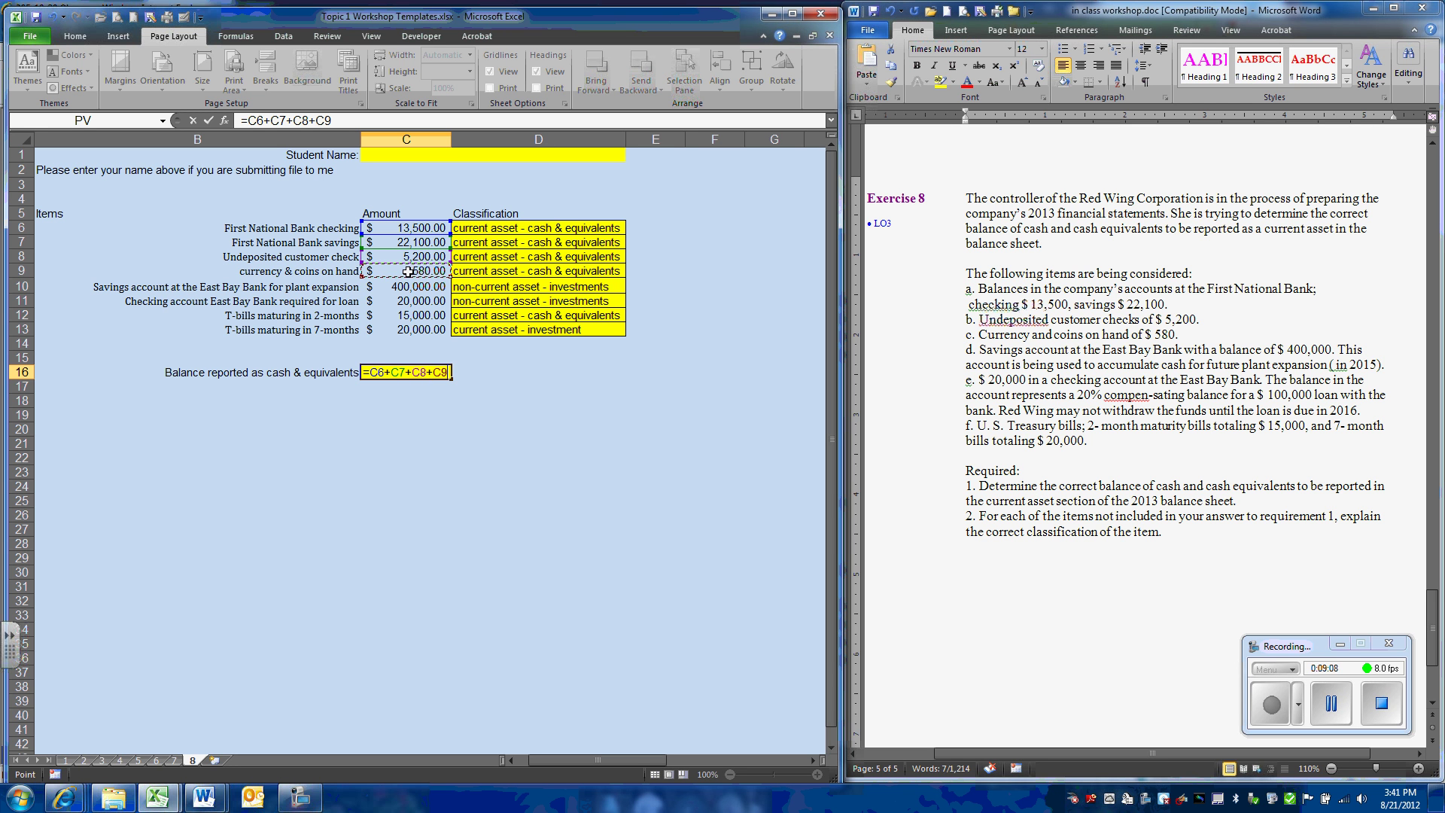
type("+")
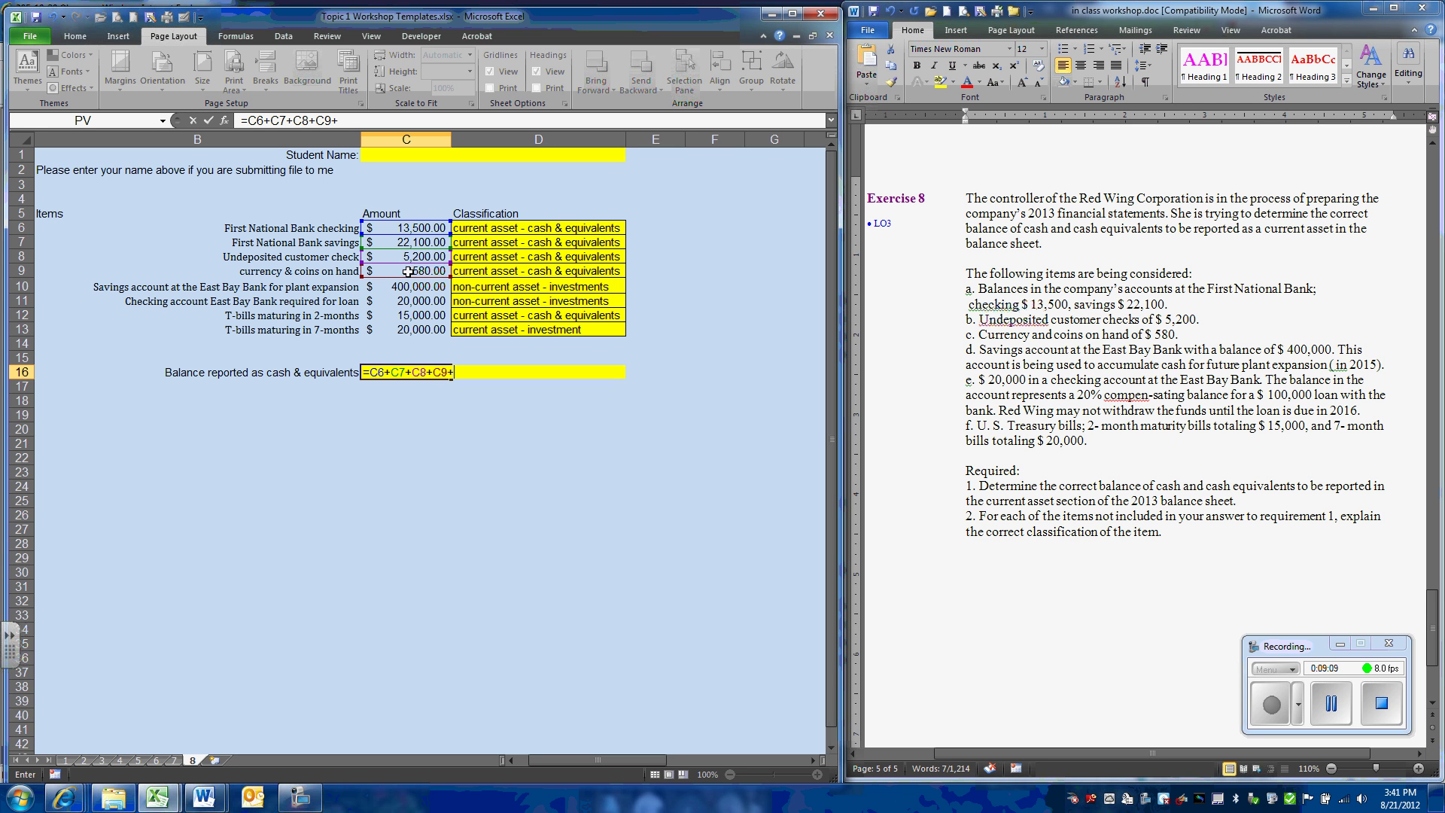
left_click(427, 315)
key("Return")
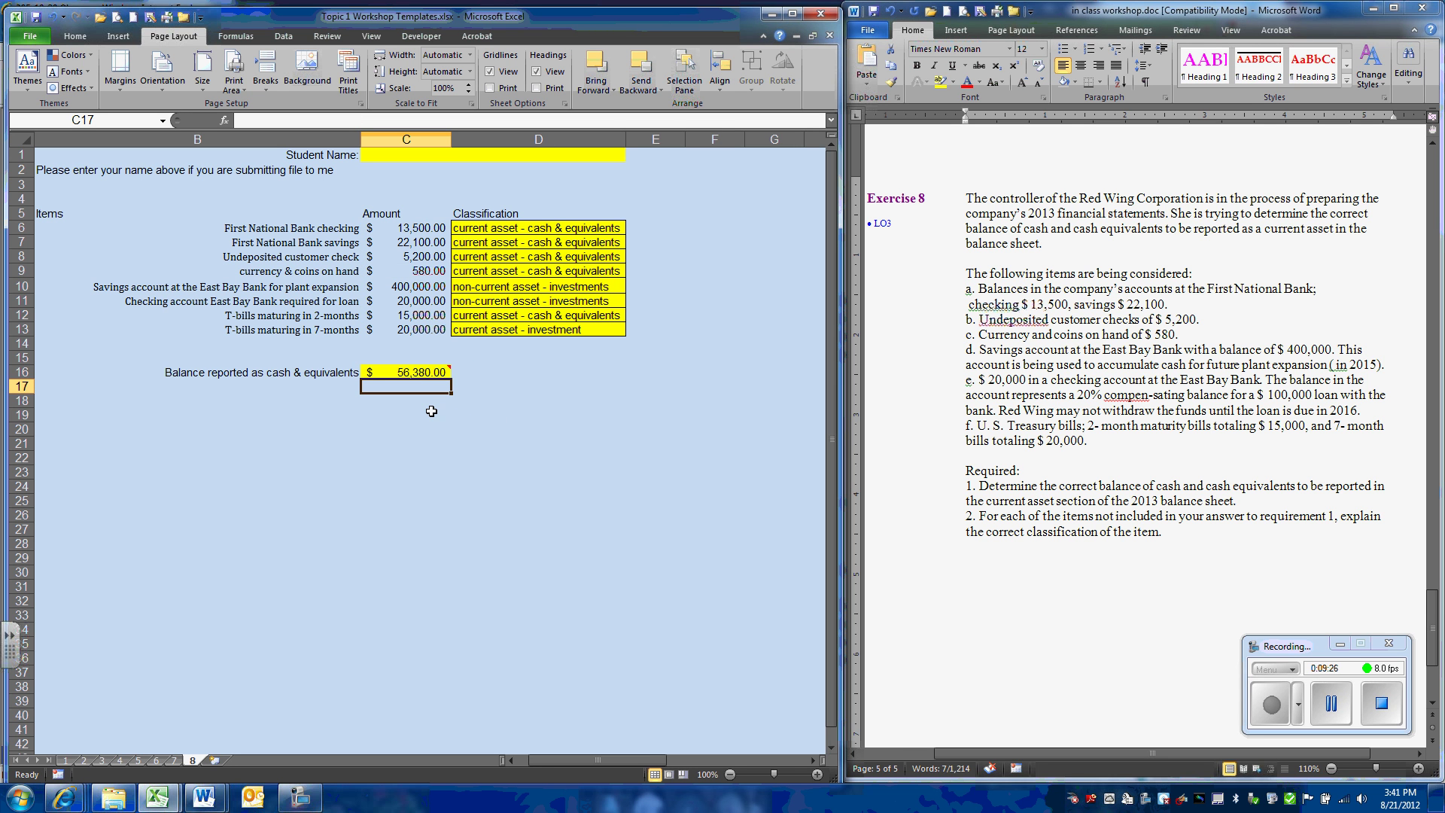